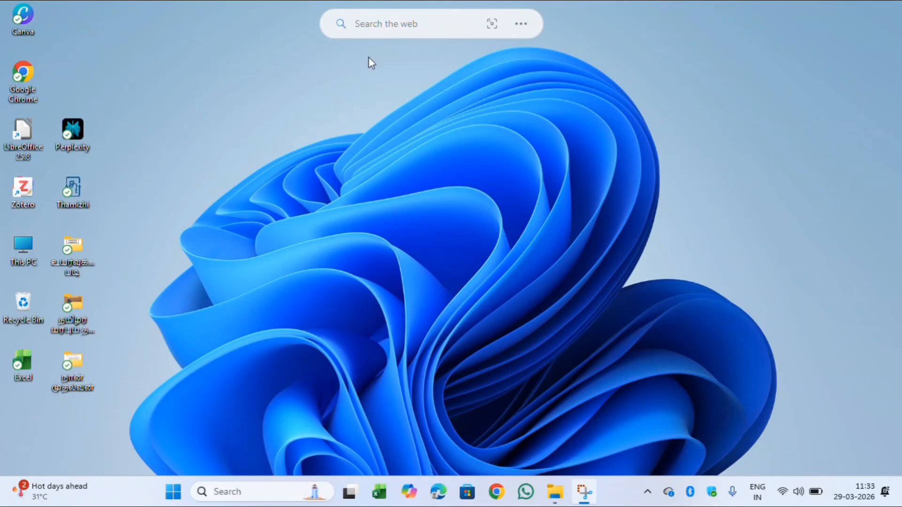
# Start Excel and maximize its window
pyautogui.click(386, 494)
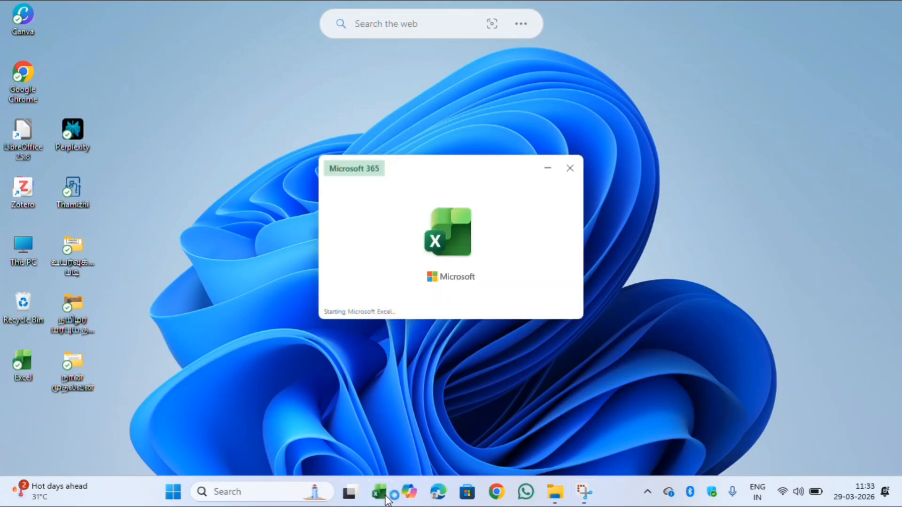
pyautogui.press('Right')
pyautogui.press('Right')
pyautogui.press('Right')
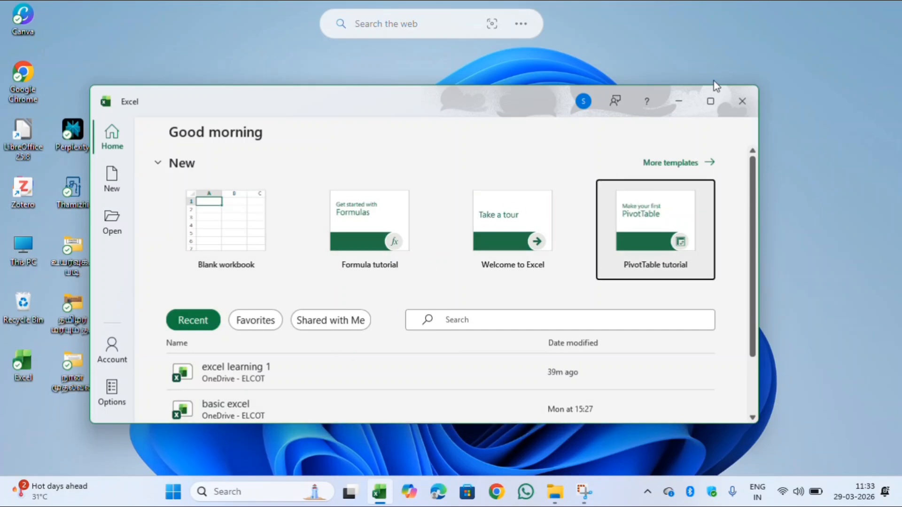
pyautogui.click(711, 101)
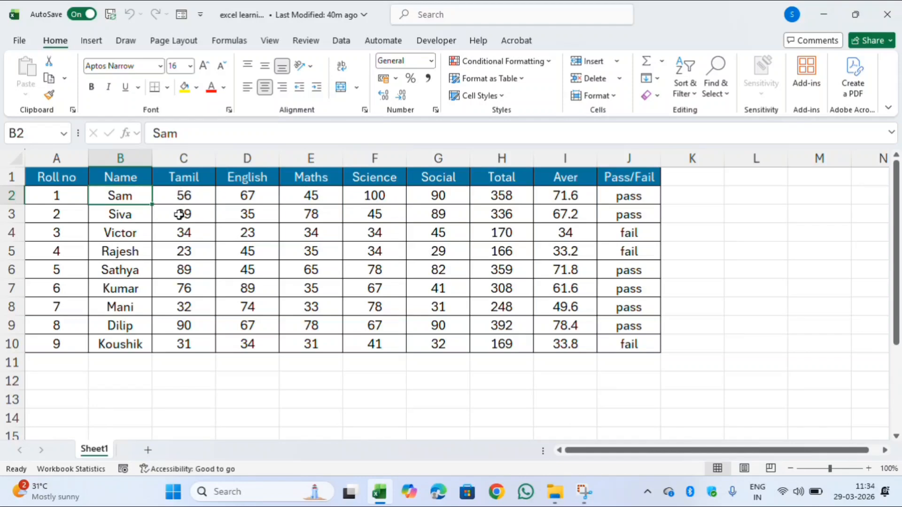
# Try a yellow fill on the first Tamil mark in C2, replacing it with a white fill
pyautogui.click(185, 194)
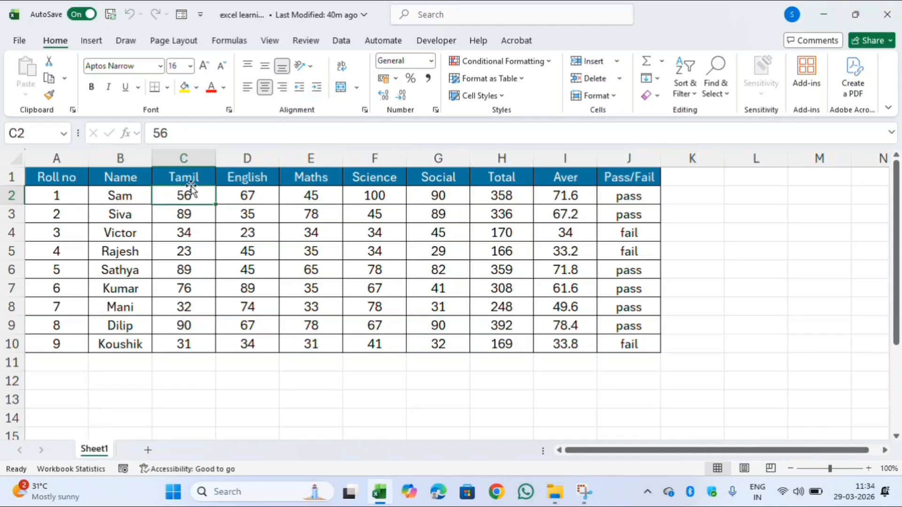
pyautogui.click(187, 90)
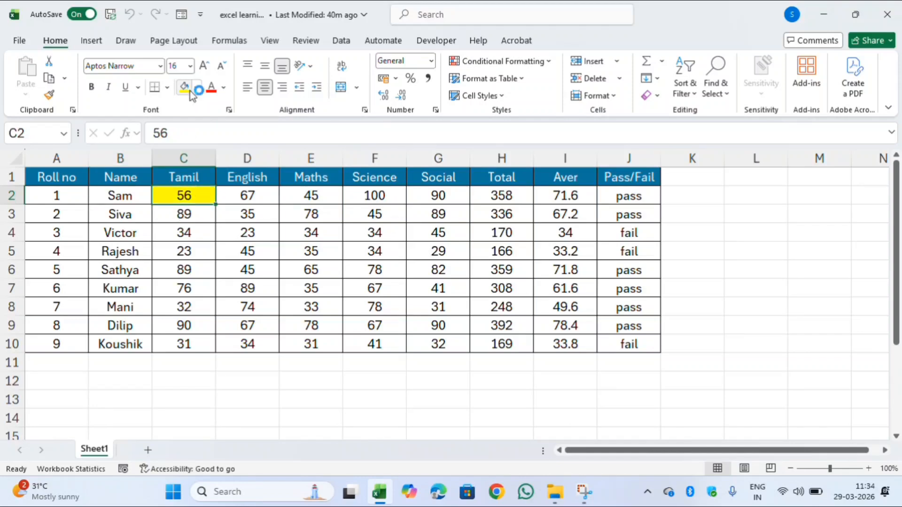
pyautogui.click(196, 88)
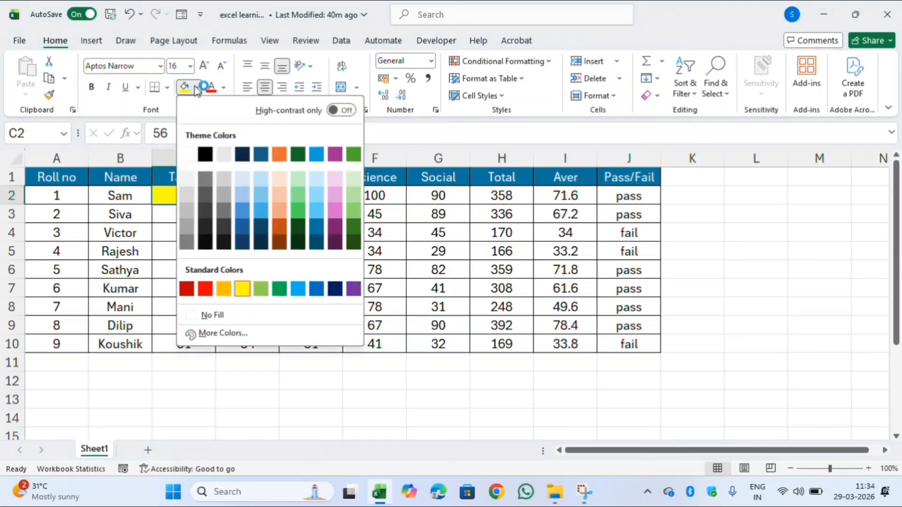
pyautogui.click(188, 157)
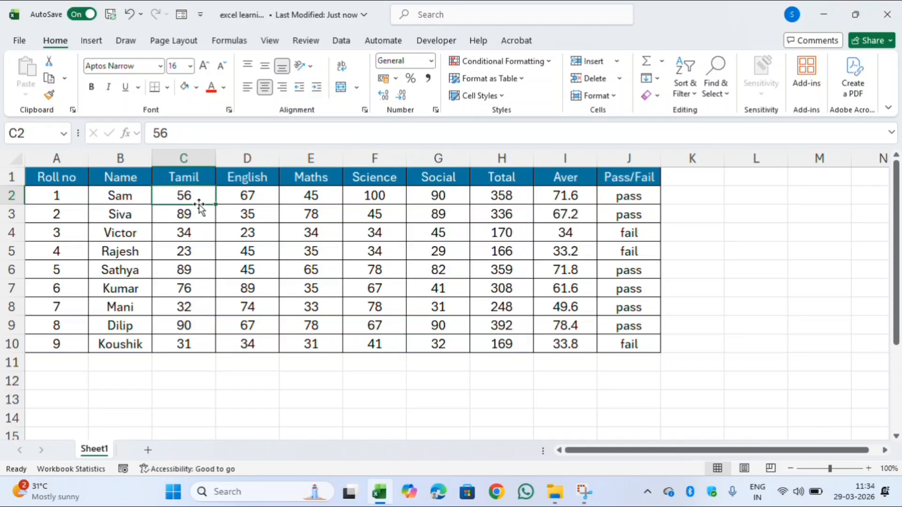
# Add a Greater Than 60 highlight rule to the subject marks in C2:G10 using Green Fill with Dark Green Text
pyautogui.hotkey('shift', 'Down')
pyautogui.hotkey('shift', 'Down')
pyautogui.hotkey('shift', 'Down')
pyautogui.hotkey('shift', 'Down')
pyautogui.hotkey('shift', 'Down')
pyautogui.hotkey('shift', 'Down')
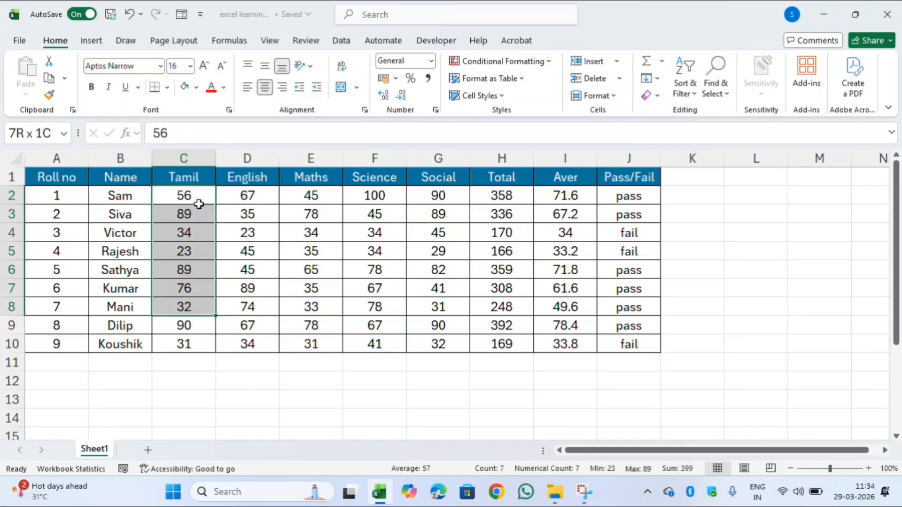
pyautogui.hotkey('shift', 'Down')
pyautogui.hotkey('shift', 'Down')
pyautogui.hotkey('shift', 'Right')
pyautogui.hotkey('shift', 'Right')
pyautogui.hotkey('shift', 'Right')
pyautogui.hotkey('shift', 'Right')
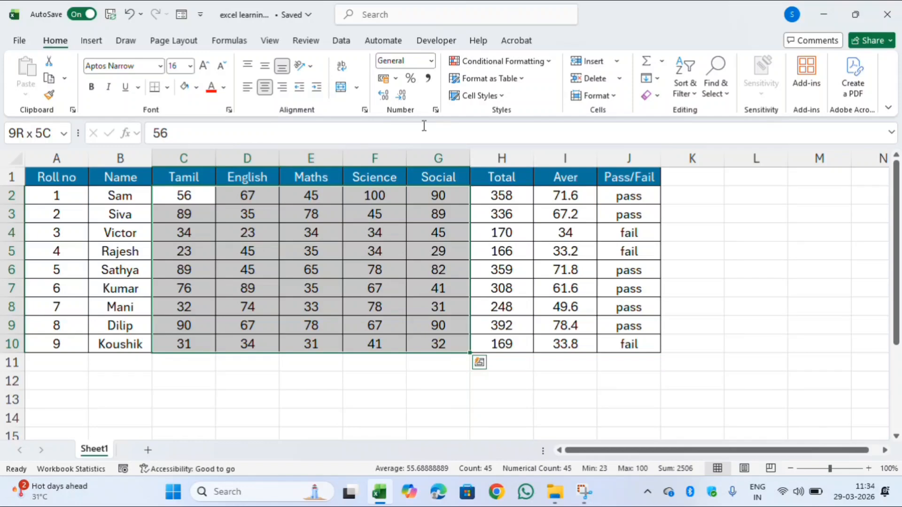
pyautogui.click(500, 61)
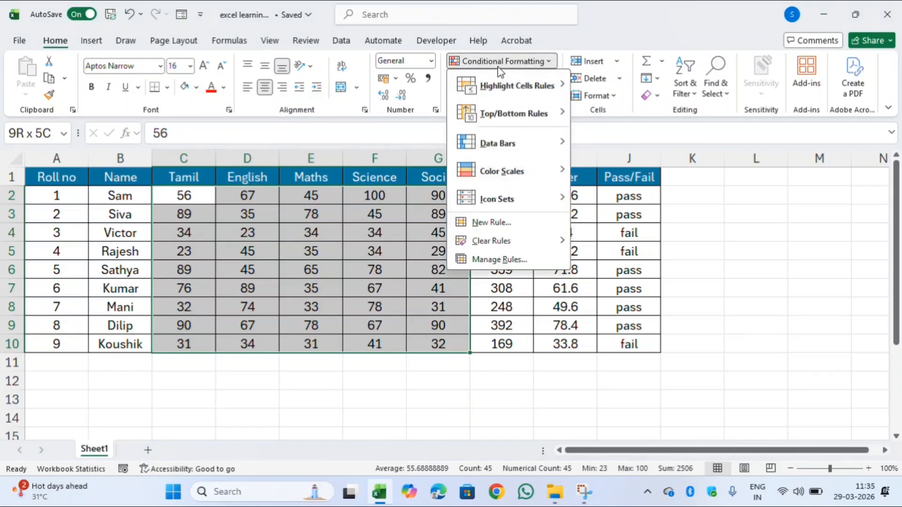
pyautogui.moveTo(508, 87)
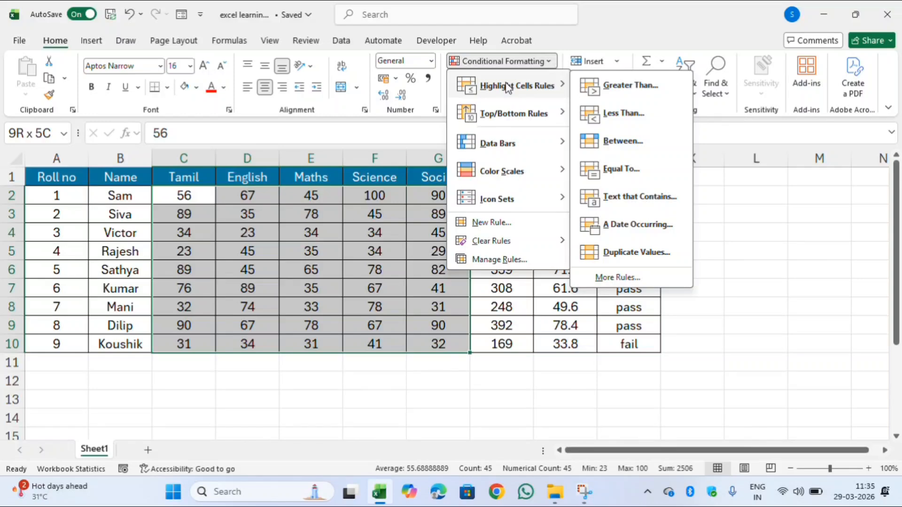
pyautogui.click(616, 97)
pyautogui.press('BackSpace')
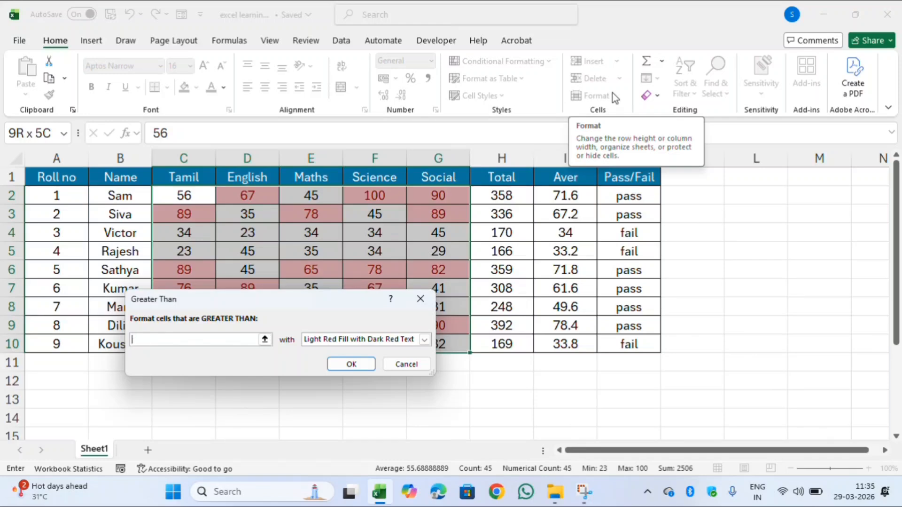
pyautogui.write('6')
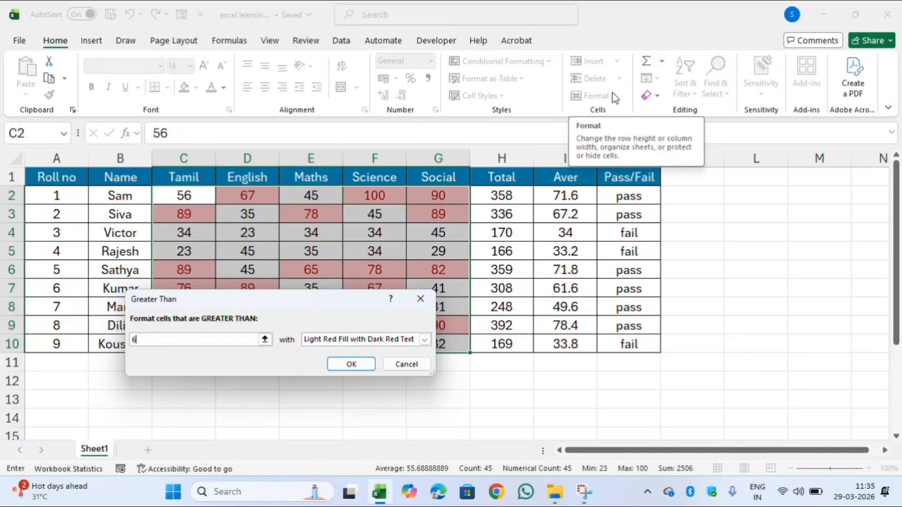
pyautogui.write('0')
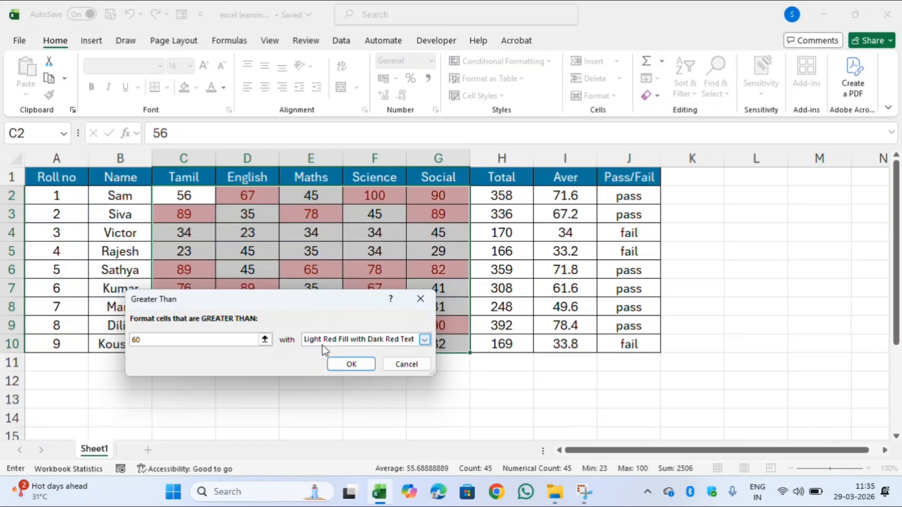
pyautogui.click(425, 340)
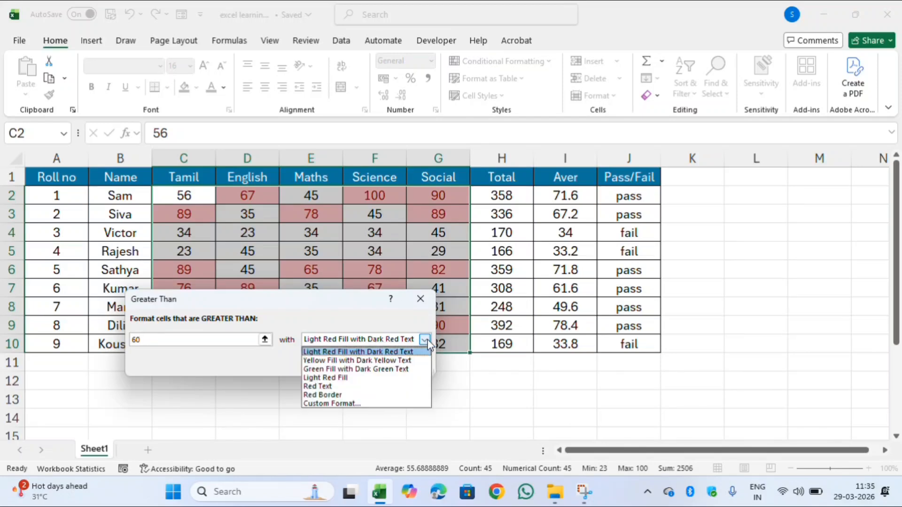
pyautogui.click(403, 369)
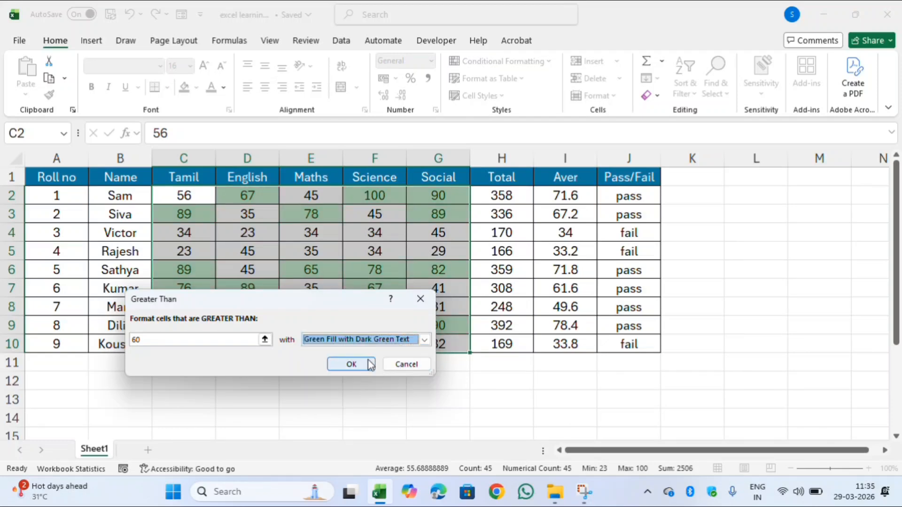
pyautogui.click(352, 364)
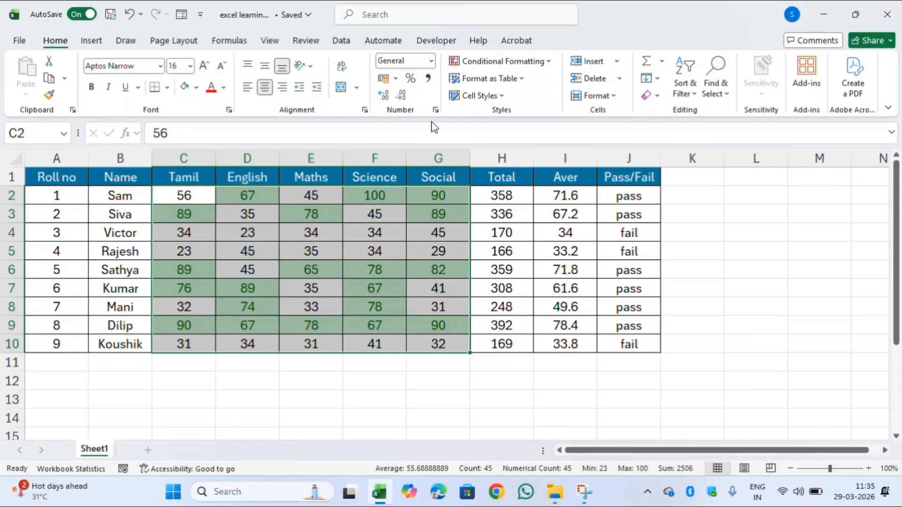
# Add a Between 35 and 59 highlight rule to the selected marks using Yellow Fill with Dark Yellow Text
pyautogui.click(497, 61)
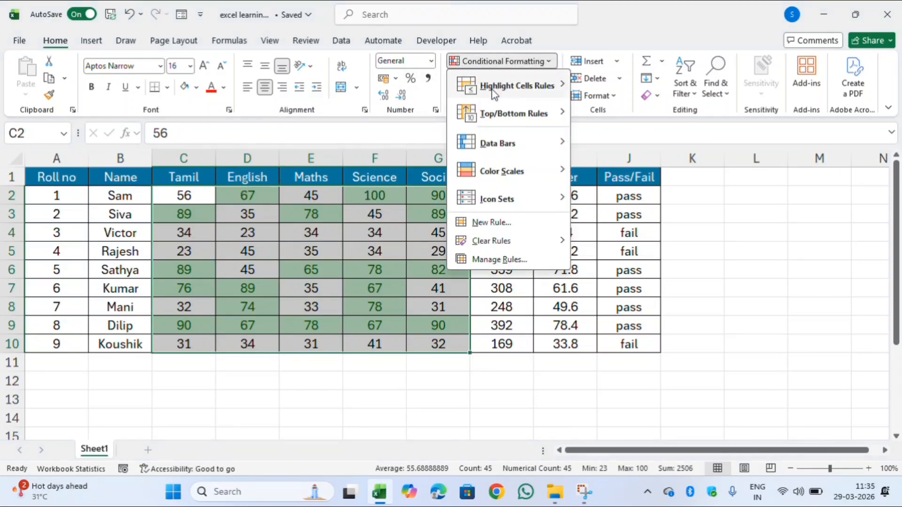
pyautogui.moveTo(516, 96)
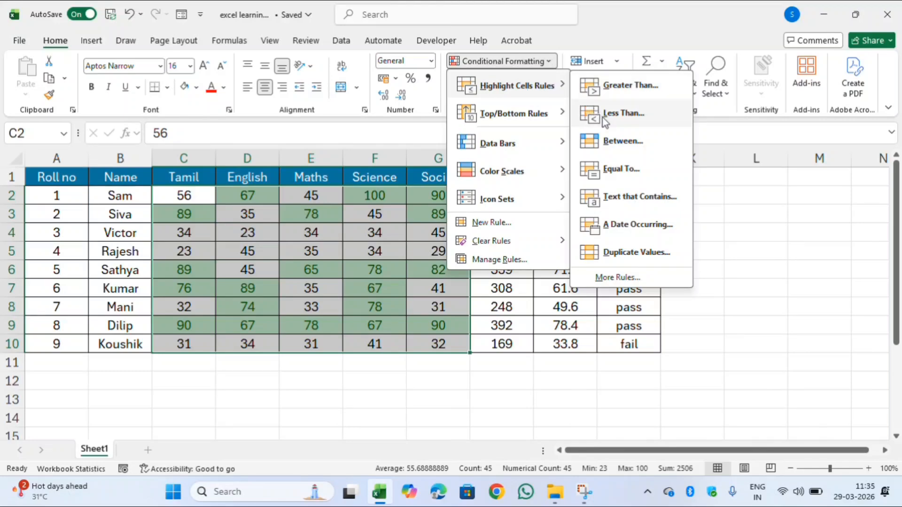
pyautogui.click(610, 141)
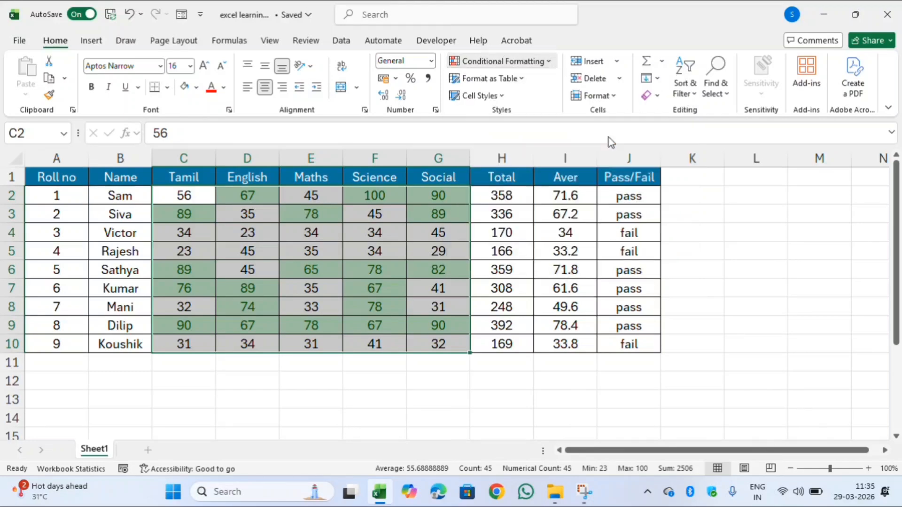
pyautogui.write('35')
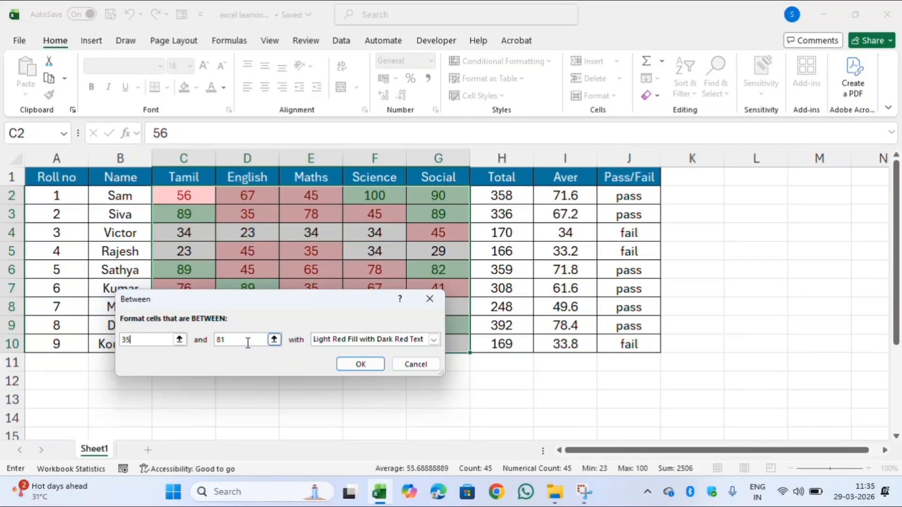
pyautogui.press('BackSpace')
pyautogui.press('BackSpace')
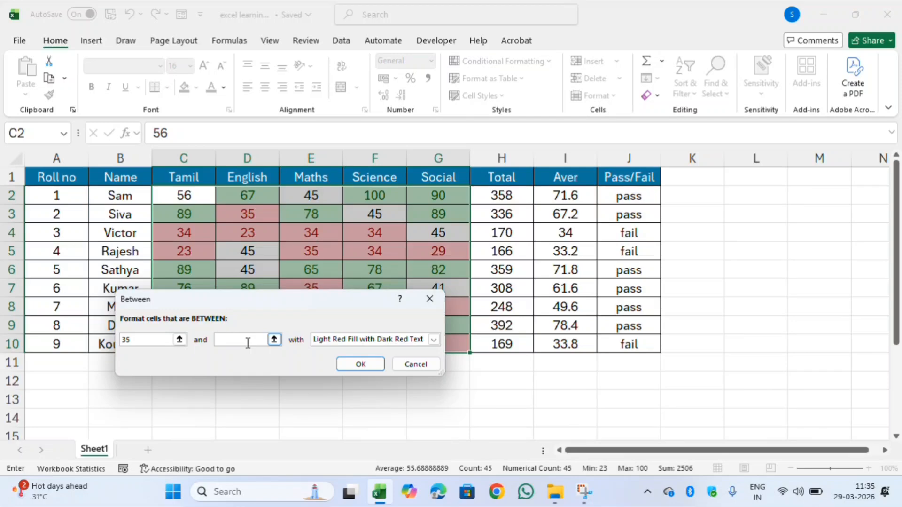
pyautogui.write('59')
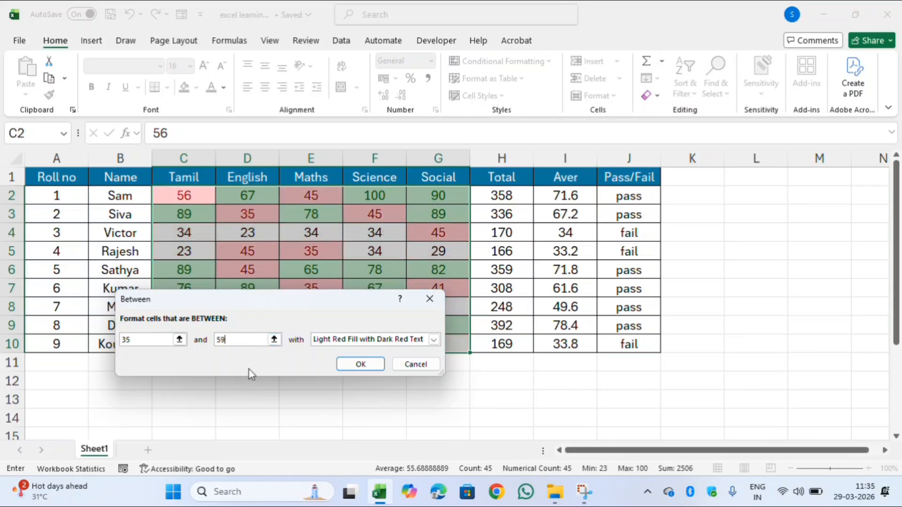
pyautogui.click(435, 340)
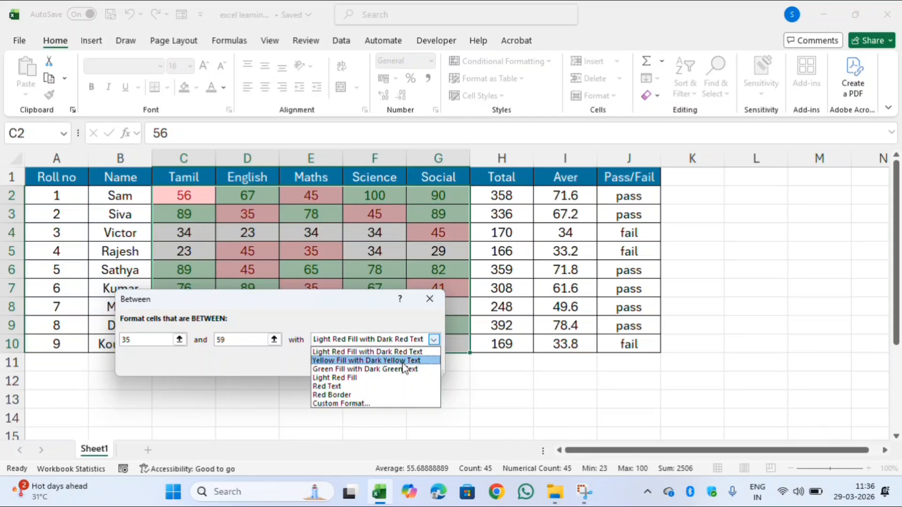
pyautogui.click(403, 360)
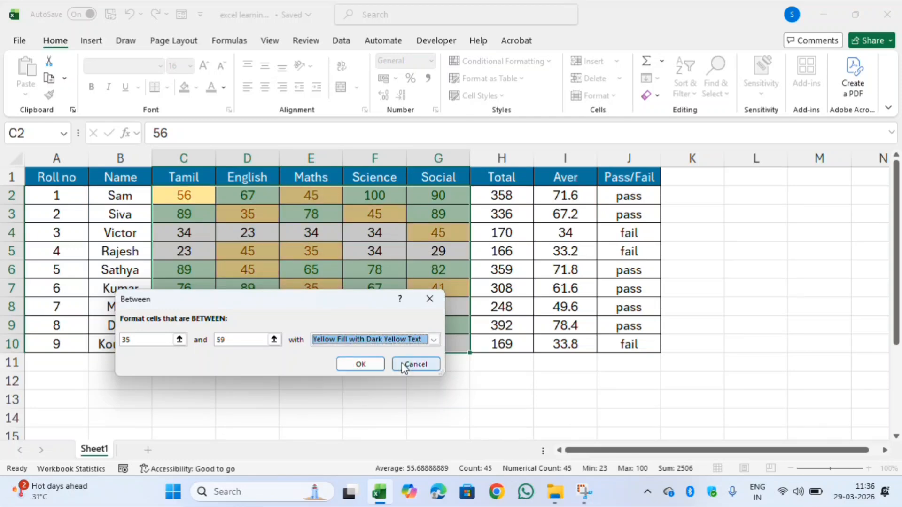
pyautogui.click(363, 365)
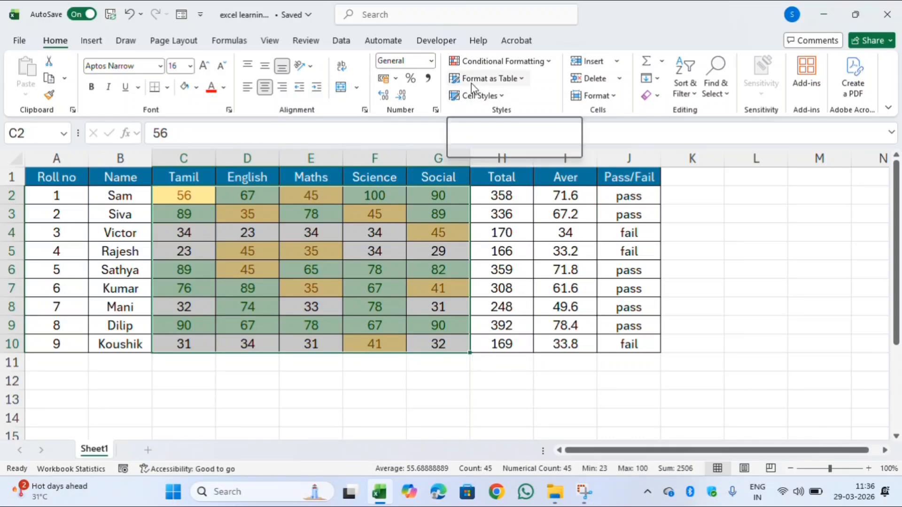
# Add a Less Than 35 highlight rule to the same marks using Light Red Fill with Dark Red Text, and deselect the range
pyautogui.click(473, 61)
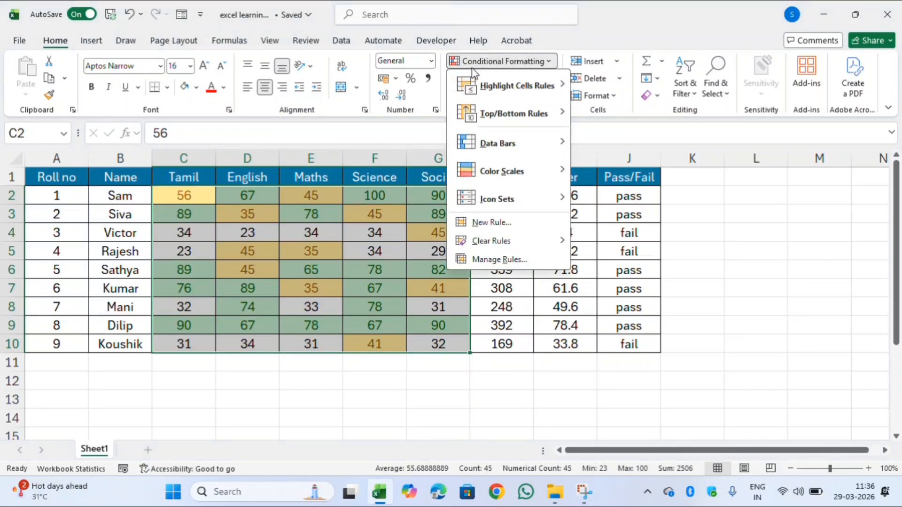
pyautogui.moveTo(484, 96)
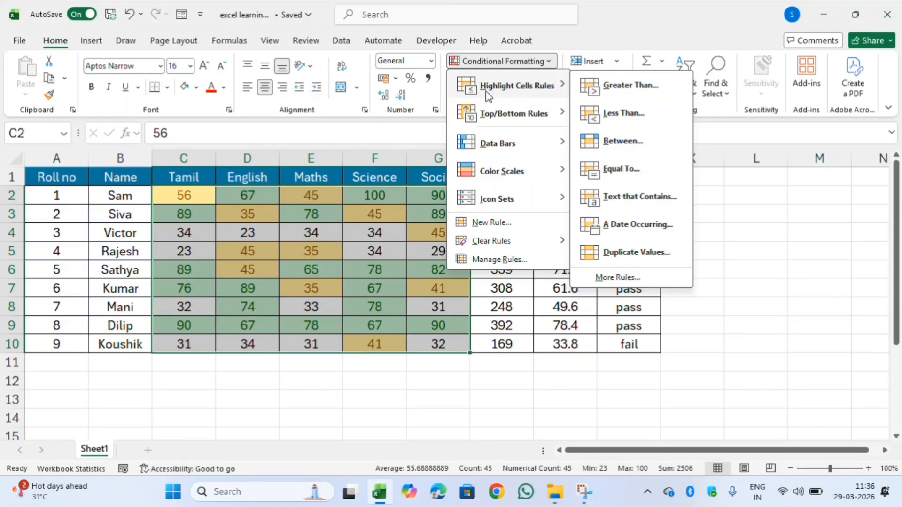
pyautogui.click(629, 121)
pyautogui.press('BackSpace')
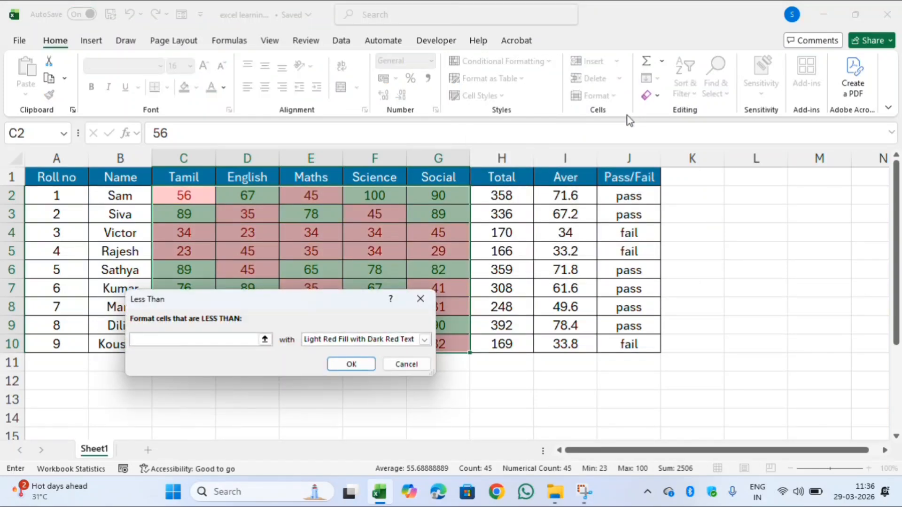
pyautogui.write('35')
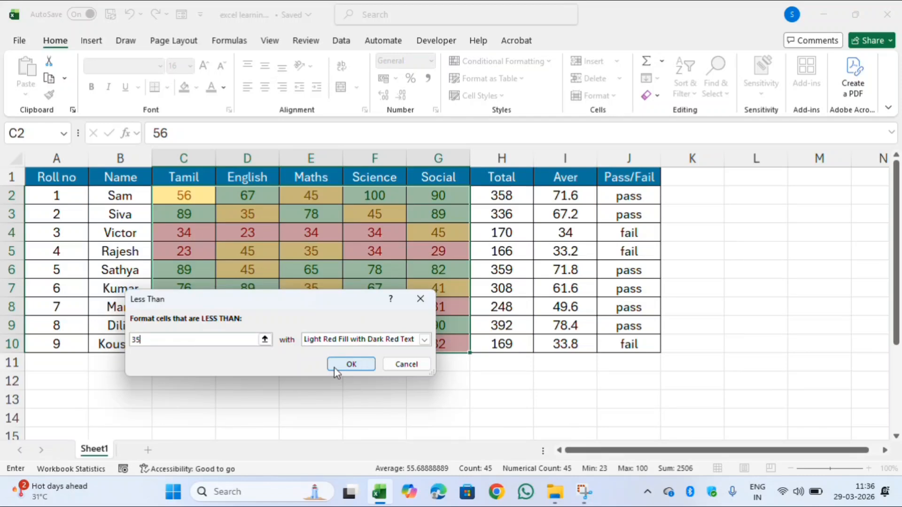
pyautogui.click(352, 364)
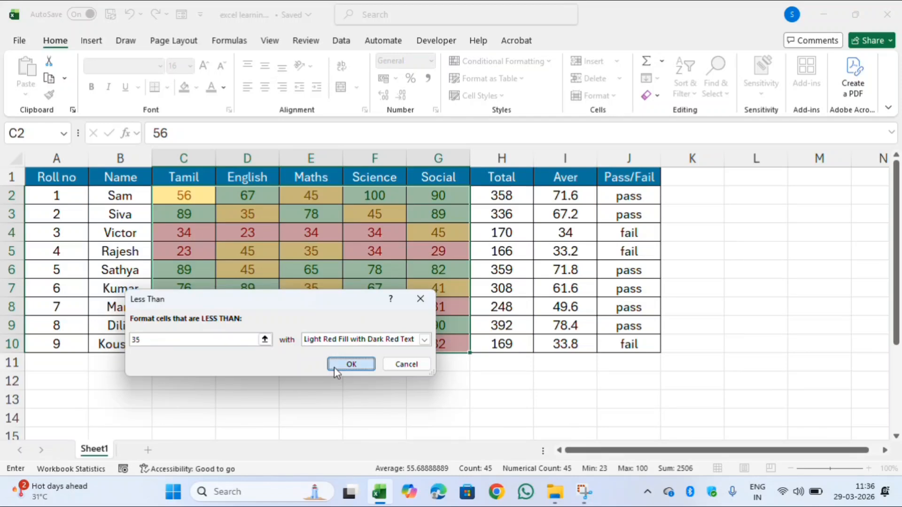
pyautogui.click(268, 307)
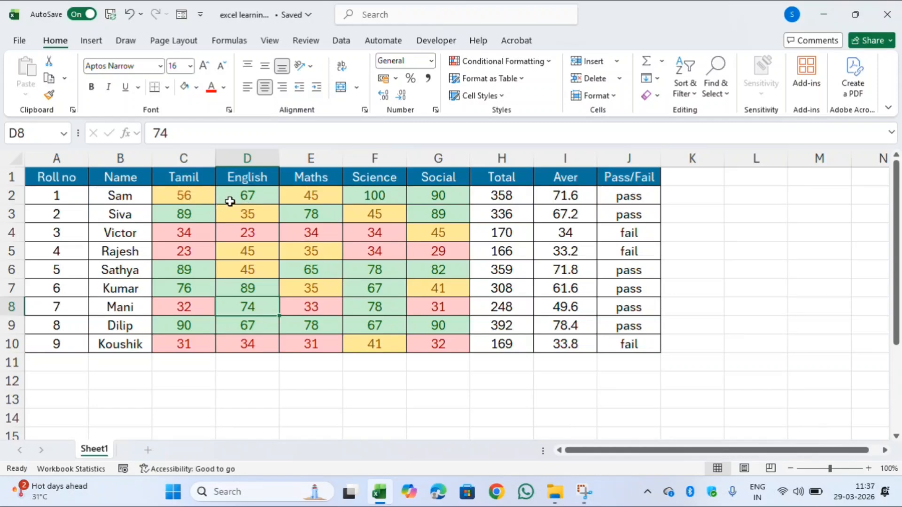
# Change the English mark of roll number 1 in D2 to 23
pyautogui.click(247, 199)
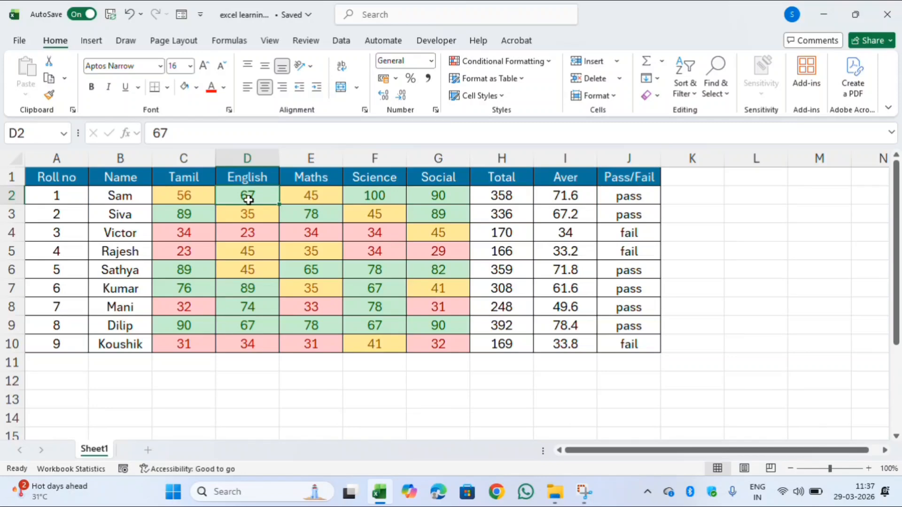
pyautogui.press('BackSpace')
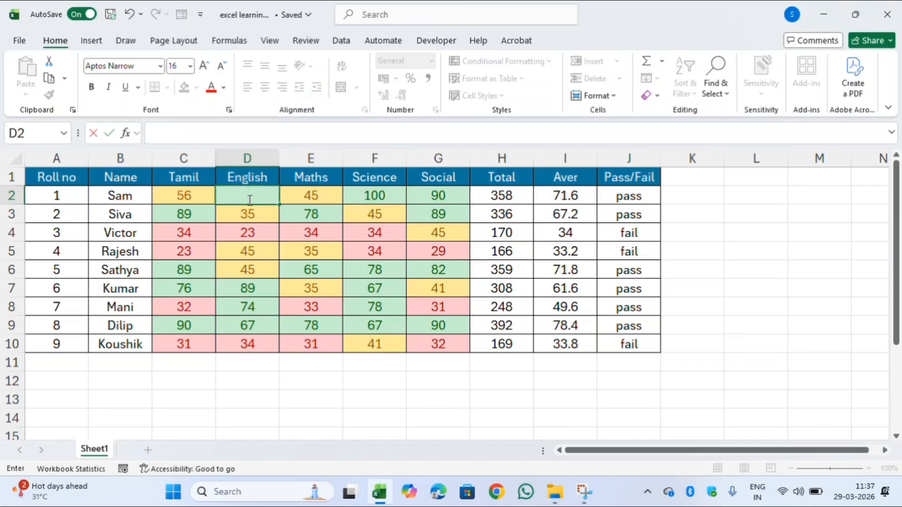
pyautogui.write('23')
pyautogui.press('Return')
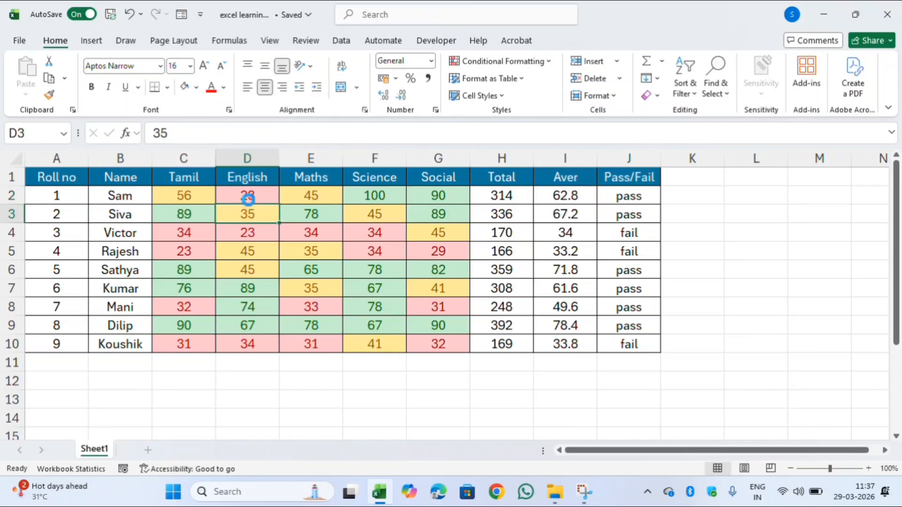
# Undo the last change to the English mark in D2
pyautogui.hotkey('ctrl', 'z')
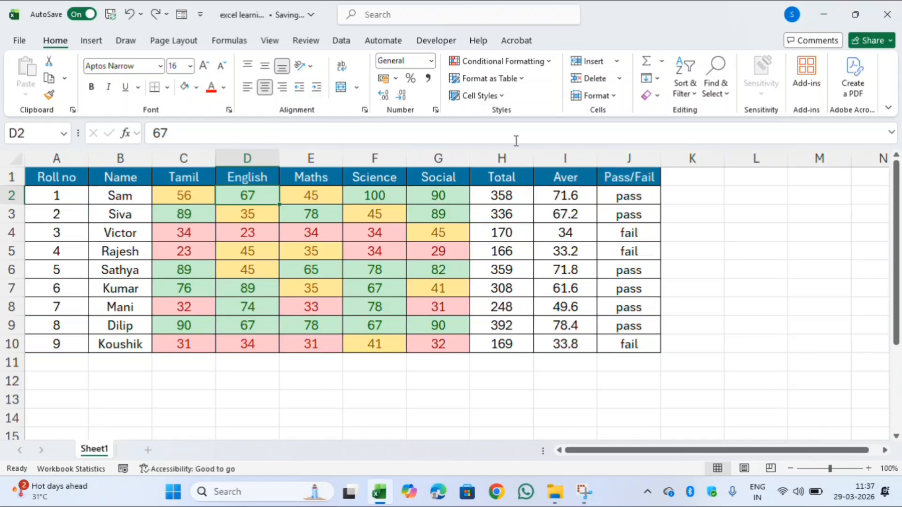
# Add light blue gradient-fill data bars to the totals in H2:H10 and deselect the range
pyautogui.click(516, 192)
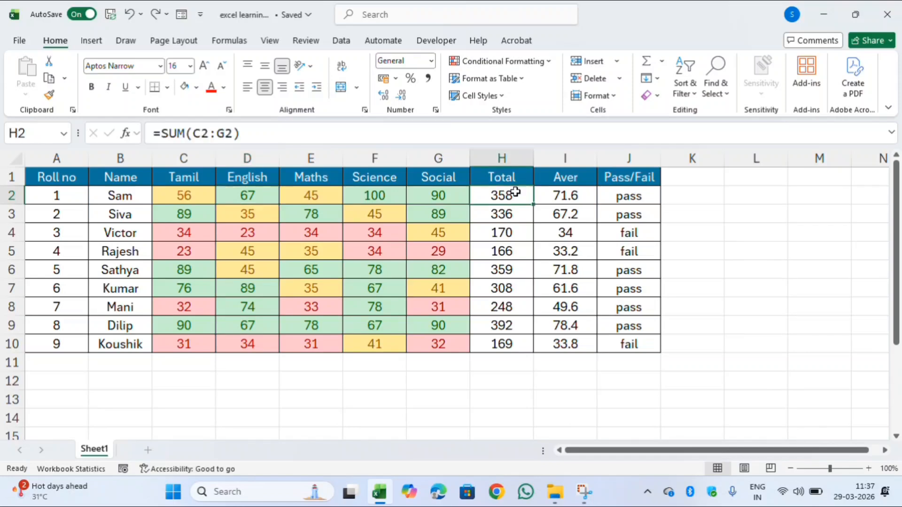
pyautogui.moveTo(516, 191); pyautogui.dragTo(512, 343)
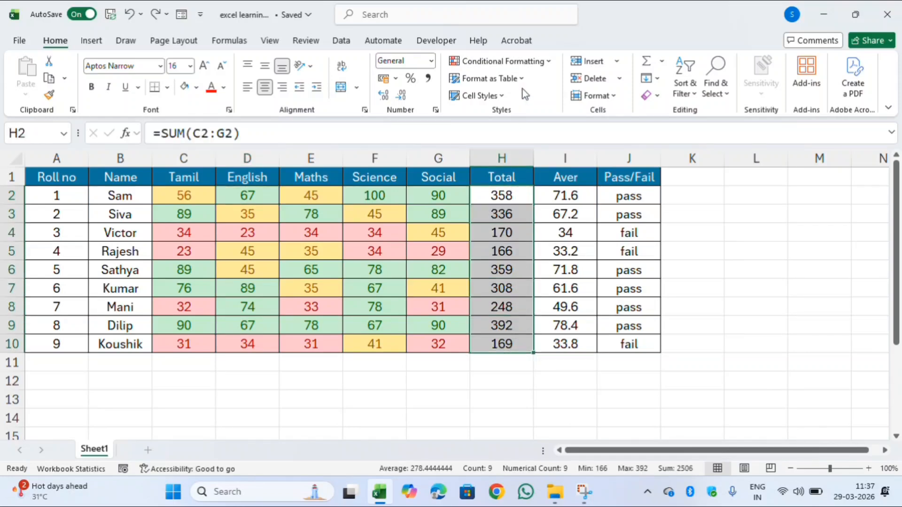
pyautogui.click(533, 70)
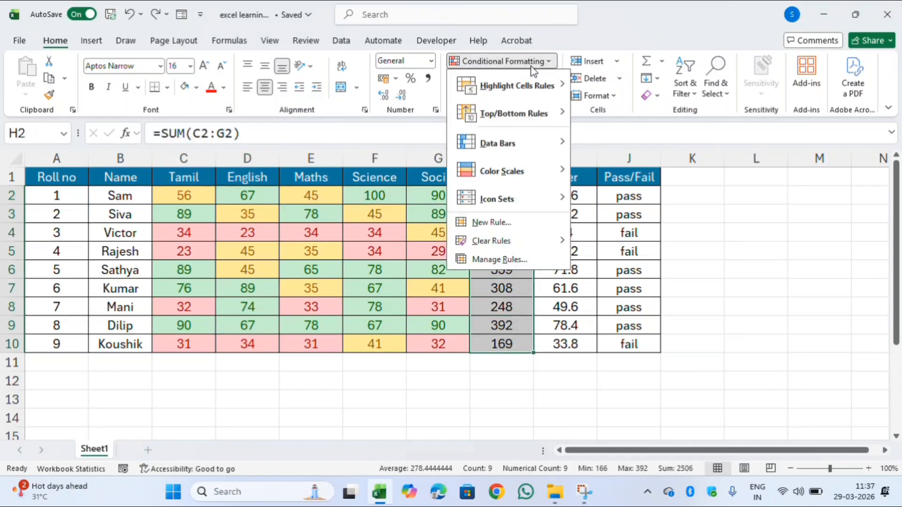
pyautogui.moveTo(519, 156)
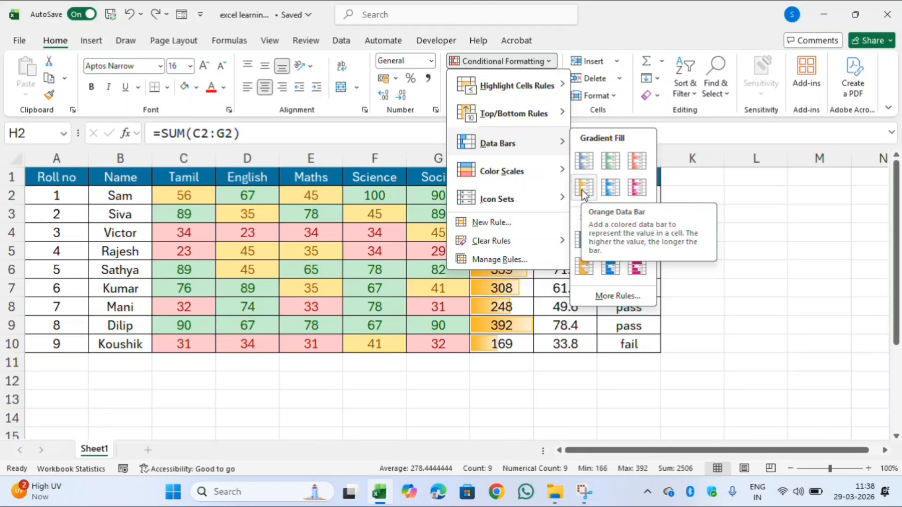
pyautogui.click(609, 191)
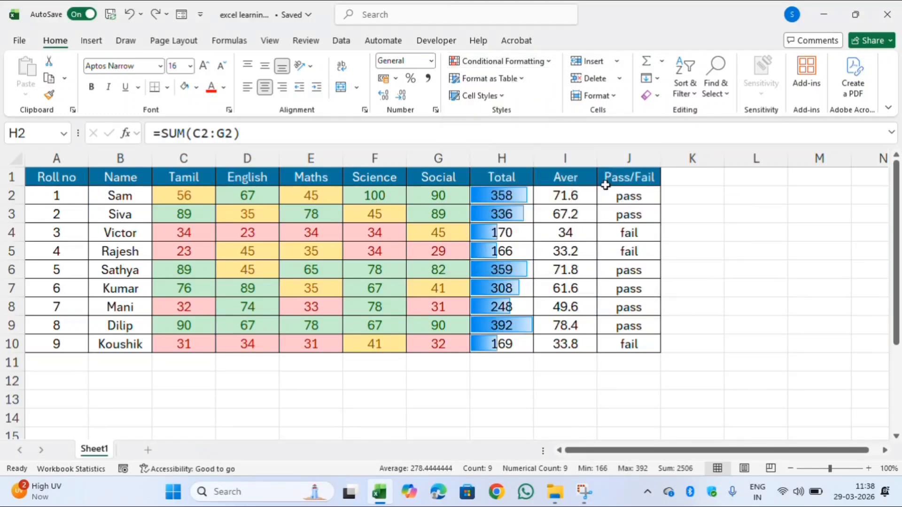
pyautogui.click(494, 232)
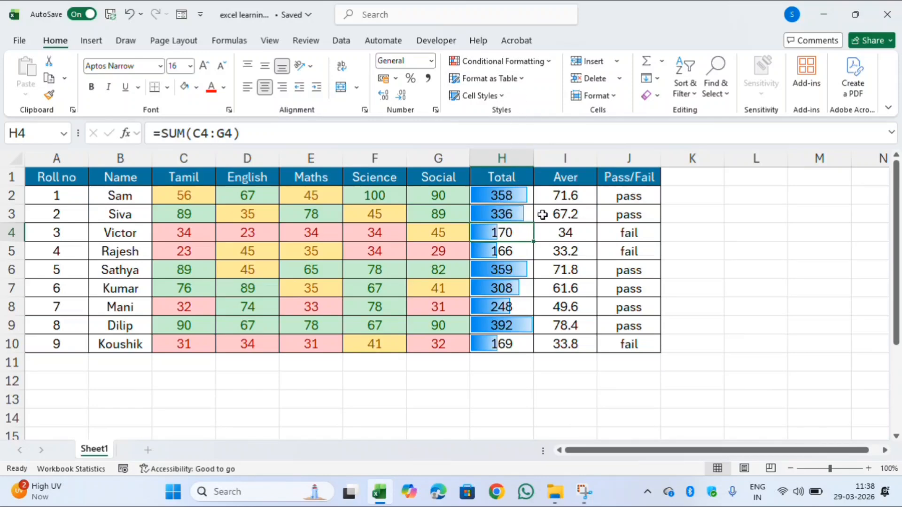
# Apply the uncircled check mark, exclamation and cross icon set to the averages in I2:I10, and deselect the range
pyautogui.click(564, 198)
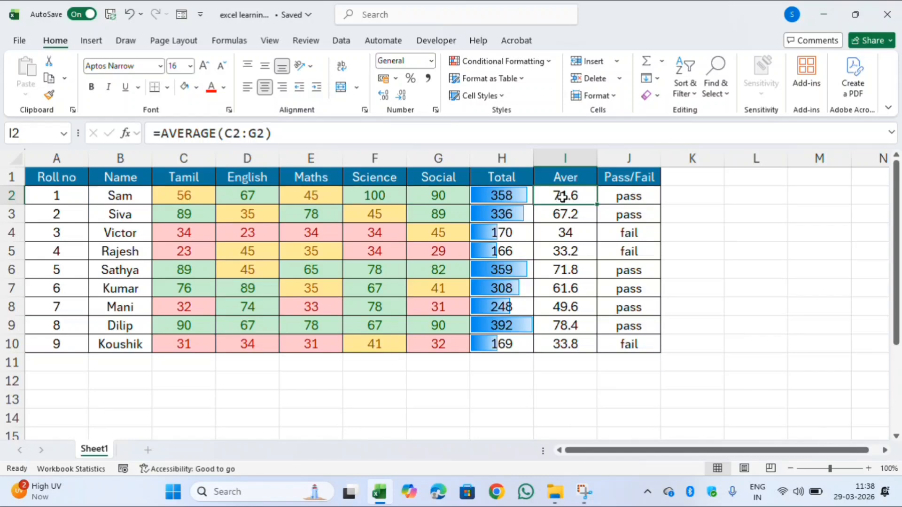
pyautogui.moveTo(563, 197); pyautogui.dragTo(566, 343)
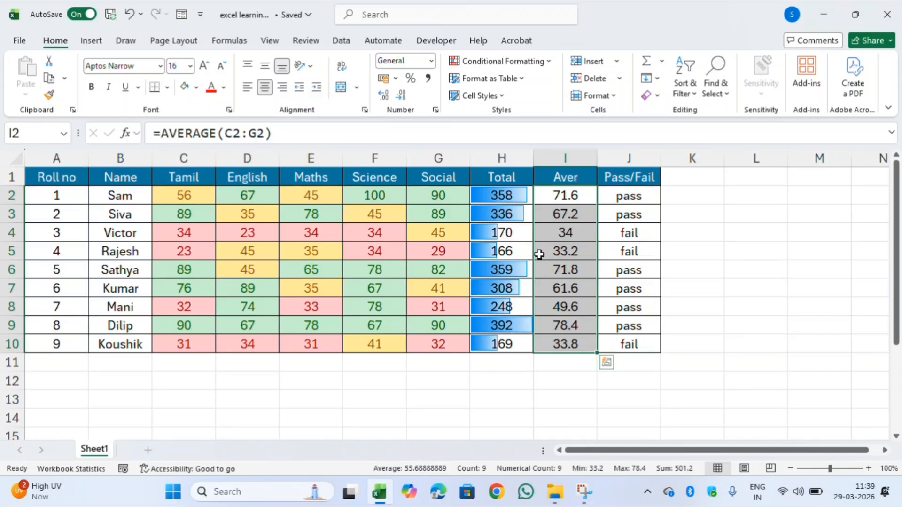
pyautogui.click(540, 69)
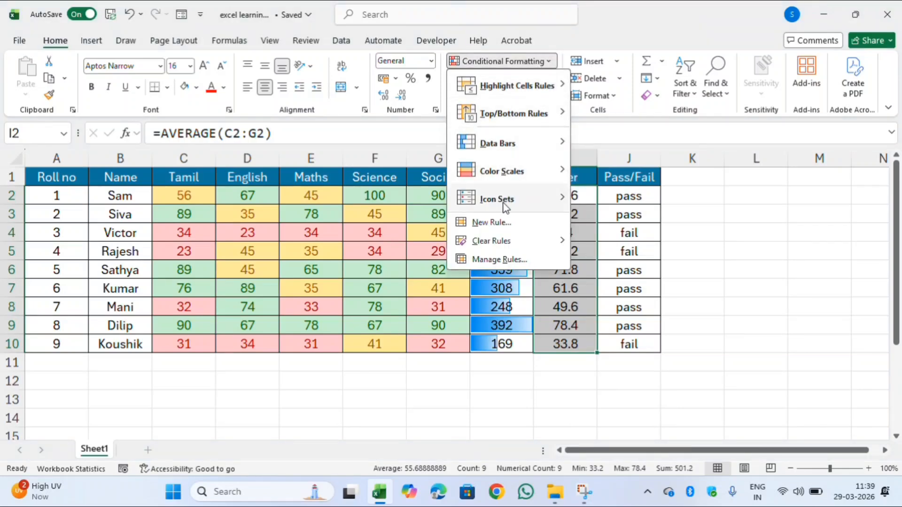
pyautogui.moveTo(506, 207)
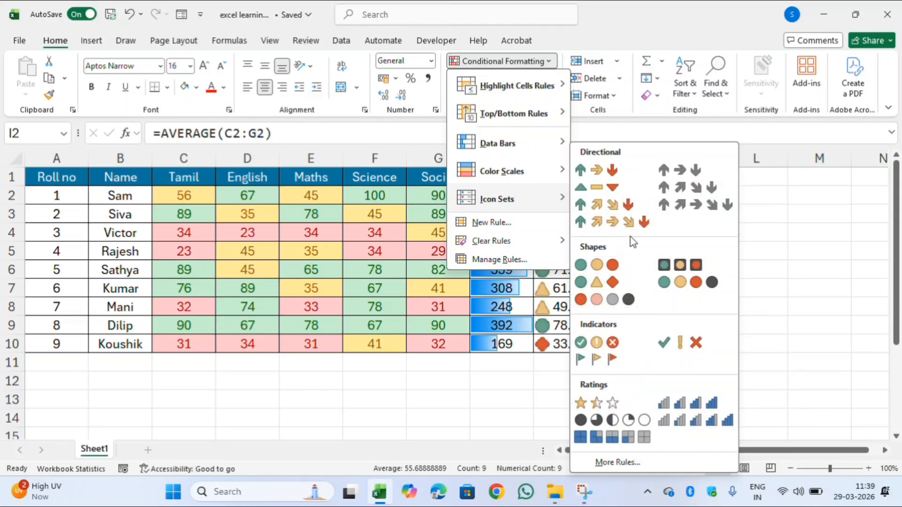
pyautogui.click(678, 346)
pyautogui.click(552, 235)
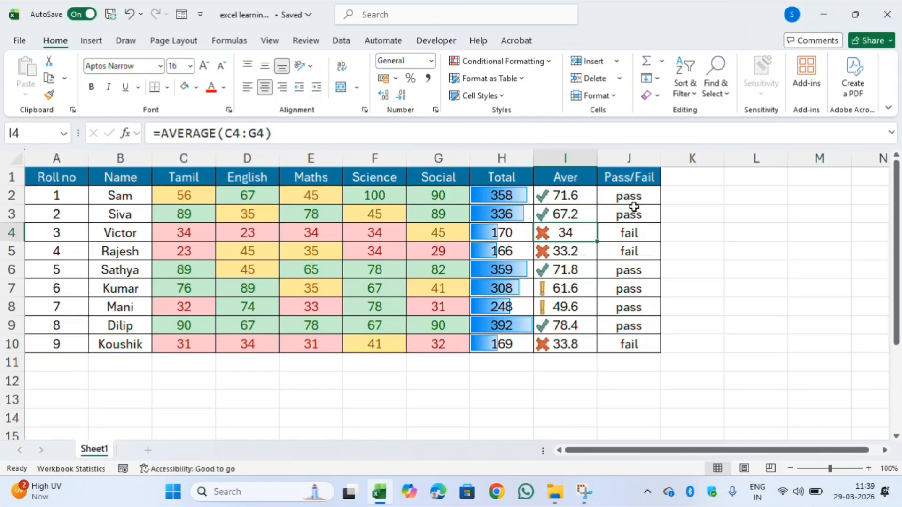
# Add a Text that Contains rule for "pass" to the Pass/Fail results in J2:J10 using Green Fill with Dark Green Text
pyautogui.moveTo(634, 196); pyautogui.dragTo(631, 344)
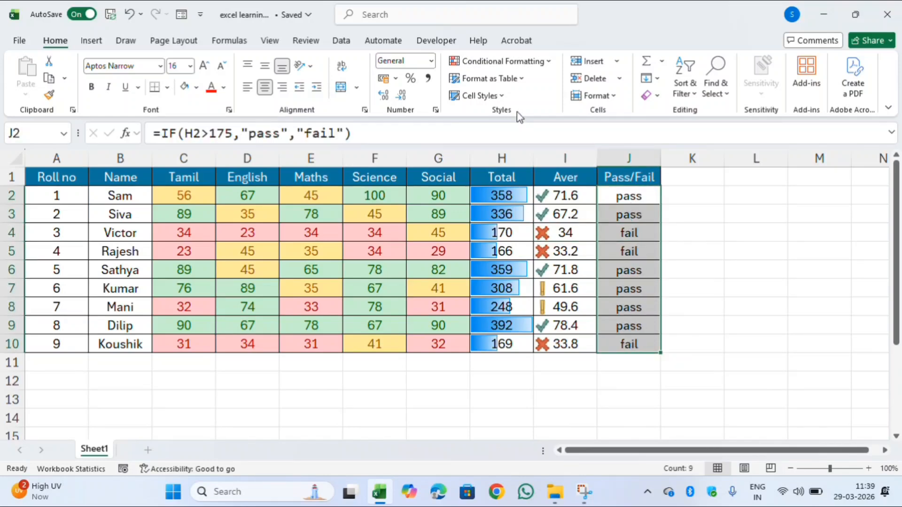
pyautogui.click(520, 64)
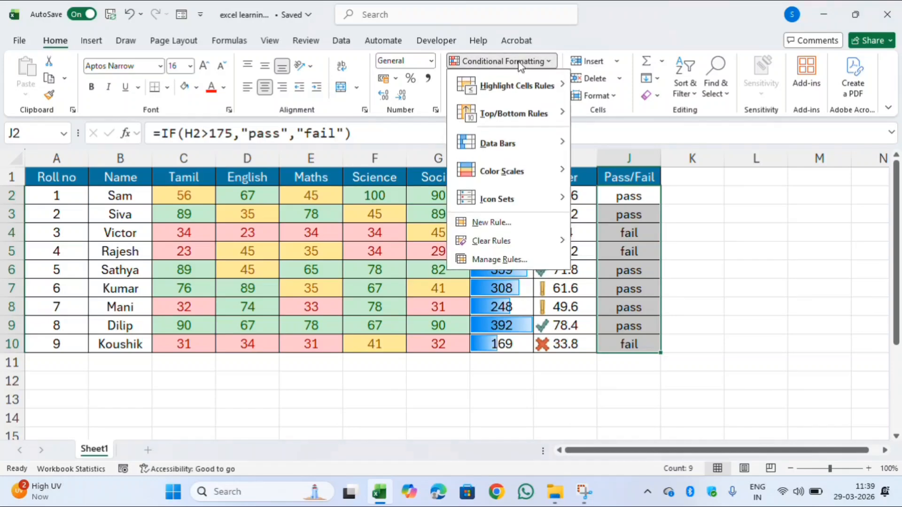
pyautogui.moveTo(541, 90)
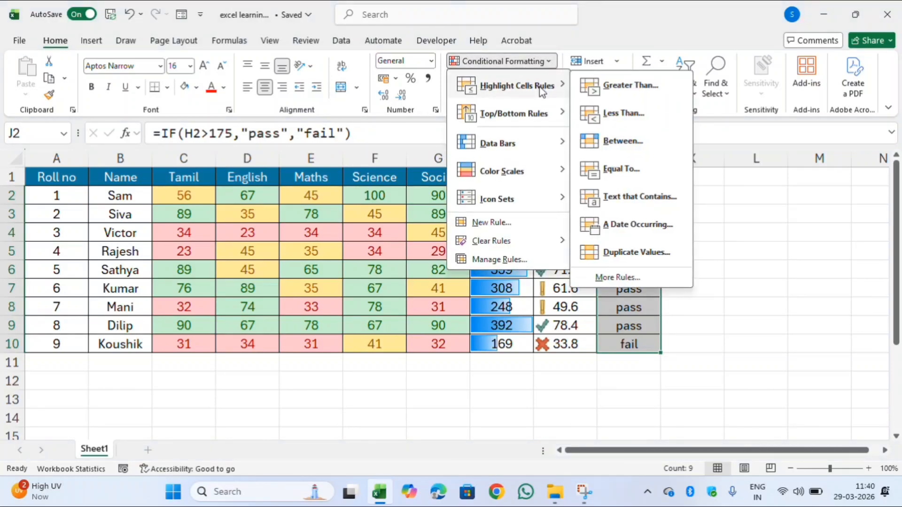
pyautogui.click(634, 208)
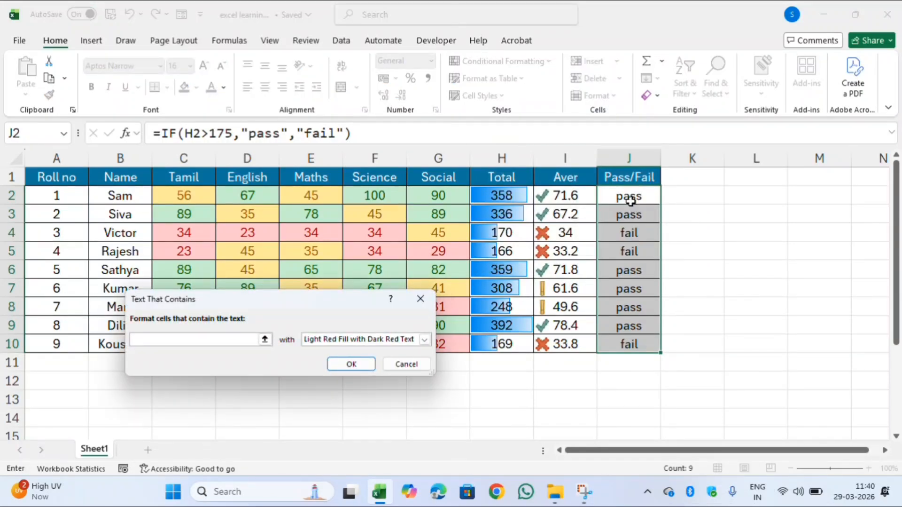
pyautogui.write('pass')
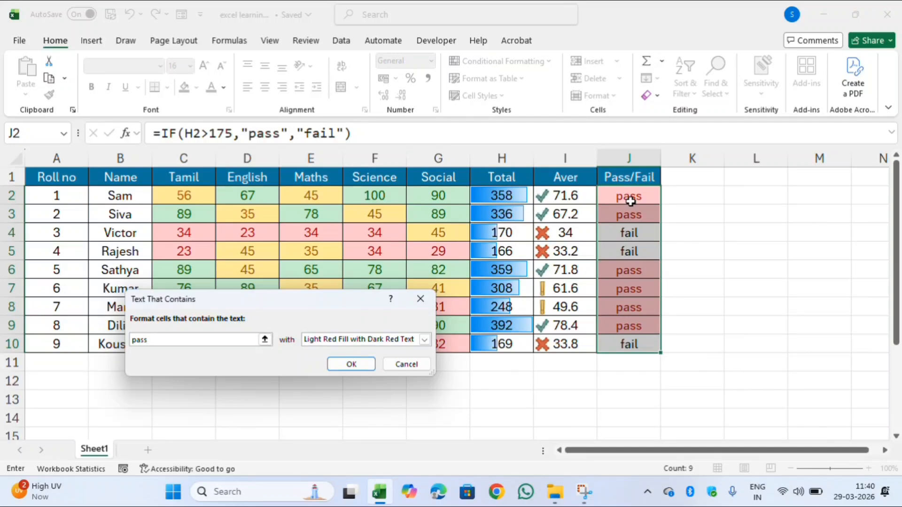
pyautogui.click(425, 340)
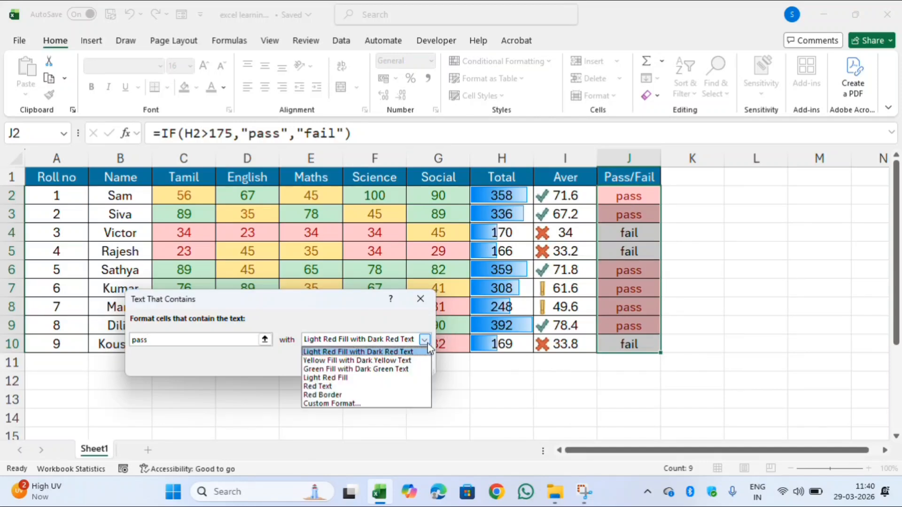
pyautogui.click(408, 369)
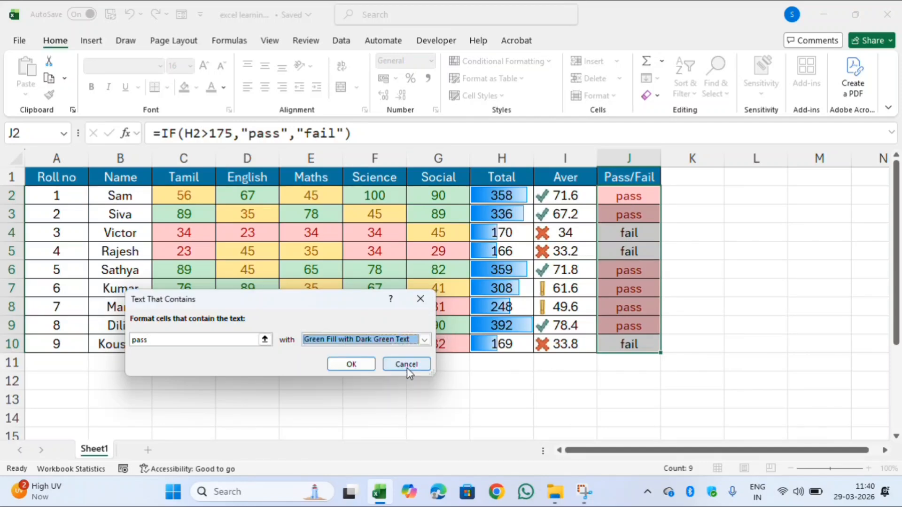
pyautogui.click(364, 365)
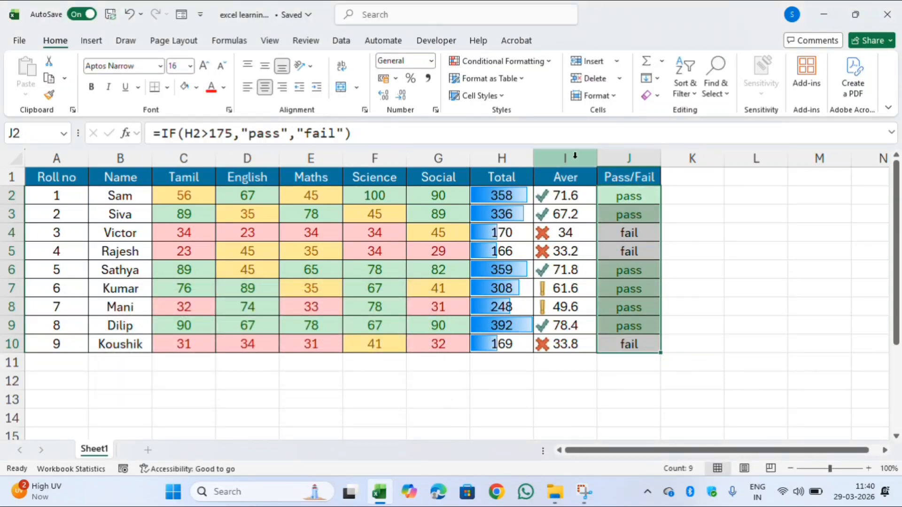
# Add a Text that Contains rule for "fail" to the selected results using Light Red Fill with Dark Red Text, and deselect the range
pyautogui.click(535, 67)
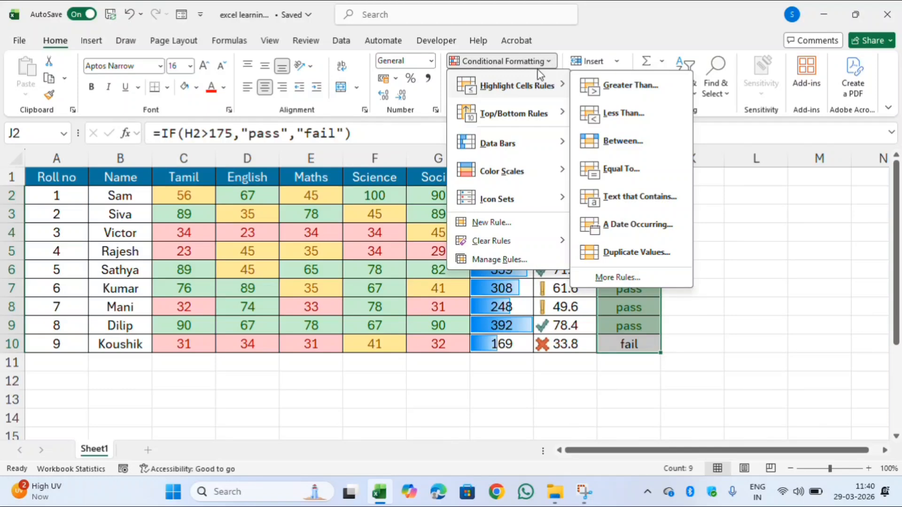
pyautogui.click(610, 198)
pyautogui.write('fail')
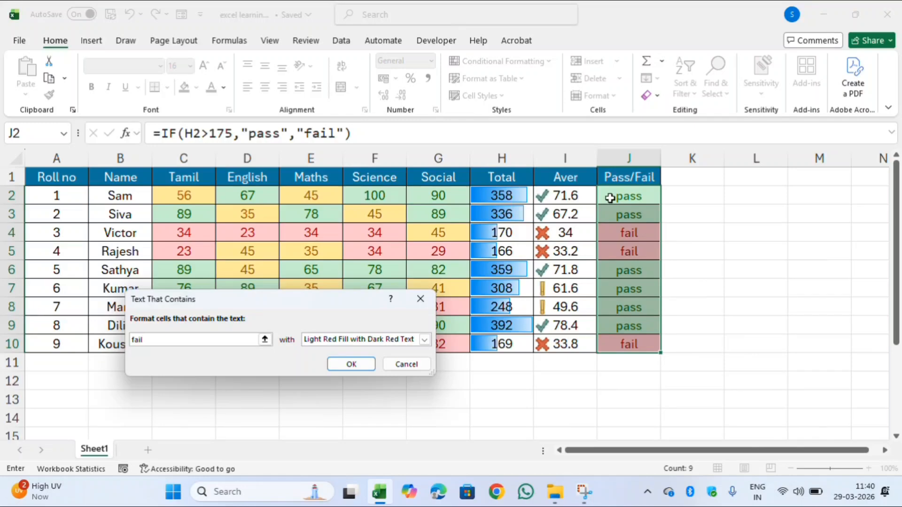
pyautogui.click(354, 363)
pyautogui.click(490, 373)
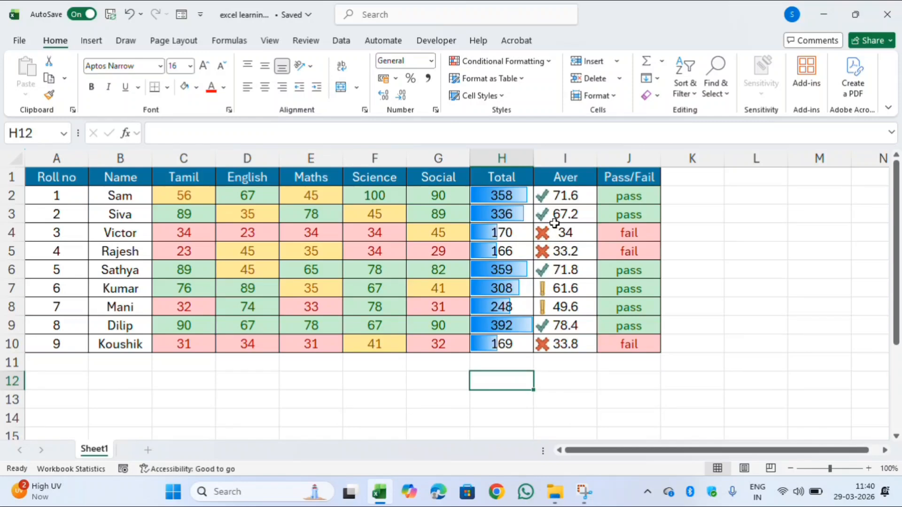
# Apply the green-yellow-red color scale to the averages in I2:I10 and deselect the range
pyautogui.moveTo(555, 192); pyautogui.dragTo(562, 343)
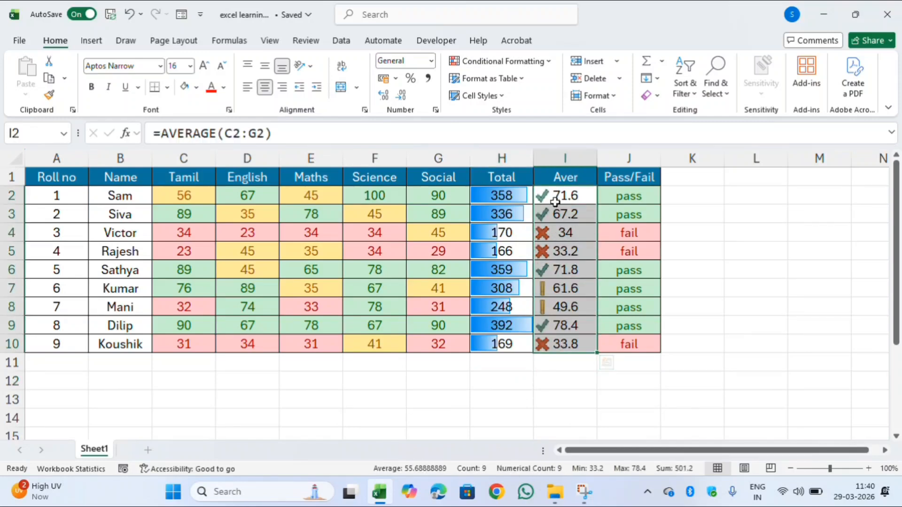
pyautogui.click(532, 65)
pyautogui.moveTo(498, 184)
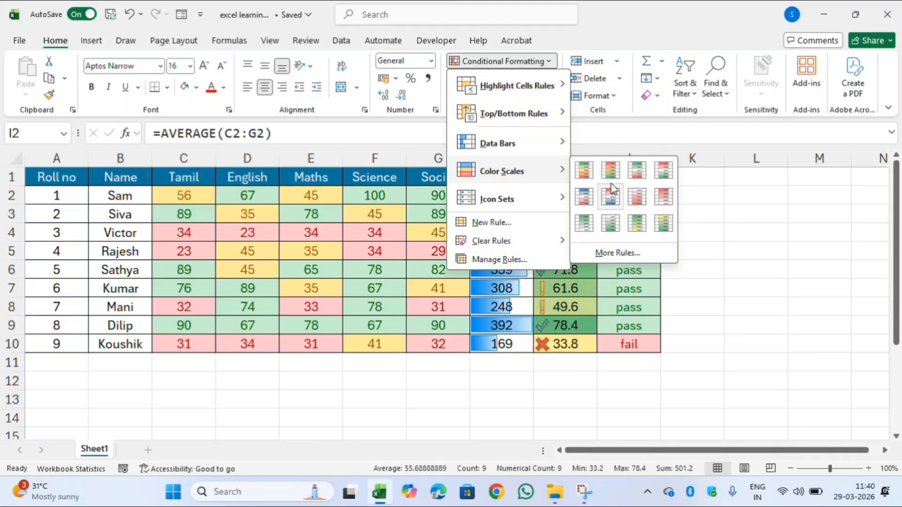
pyautogui.click(588, 170)
pyautogui.click(564, 393)
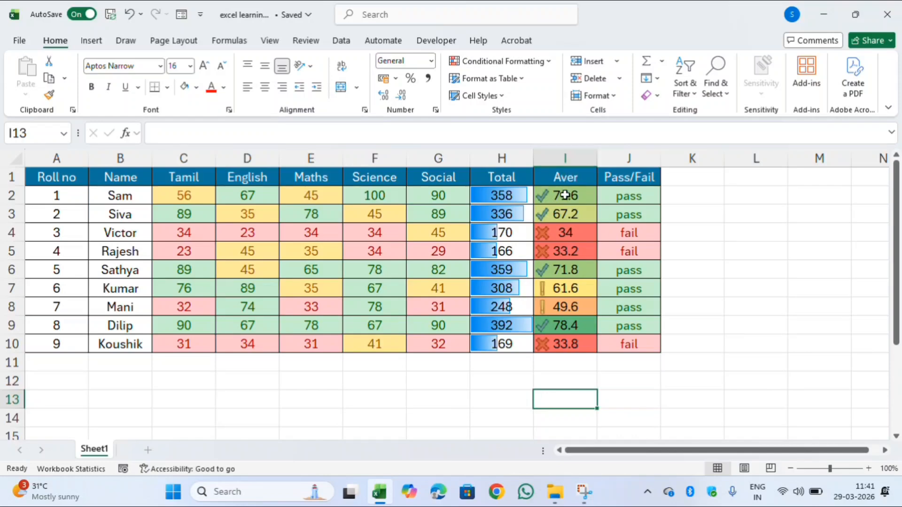
# Reapply the same green-yellow-red color scale to the averages in I2:I10
pyautogui.moveTo(566, 195); pyautogui.dragTo(570, 337)
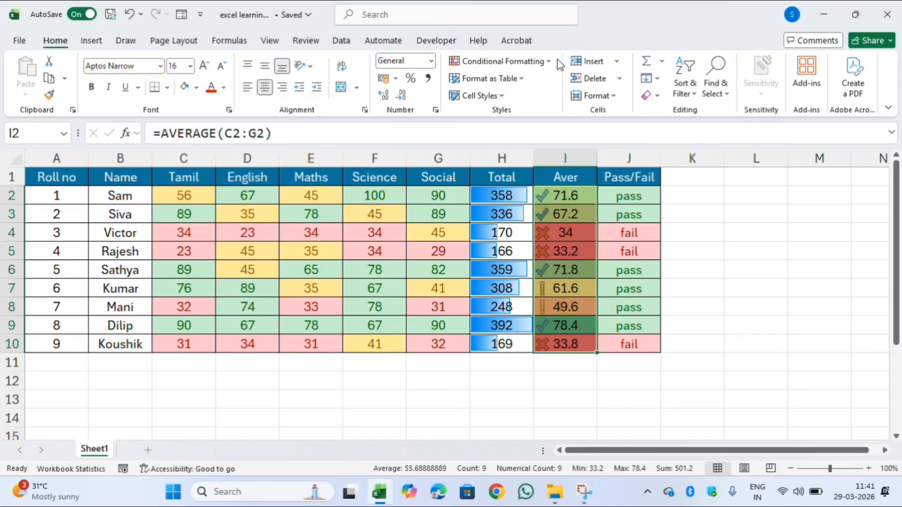
pyautogui.click(545, 61)
pyautogui.moveTo(504, 171)
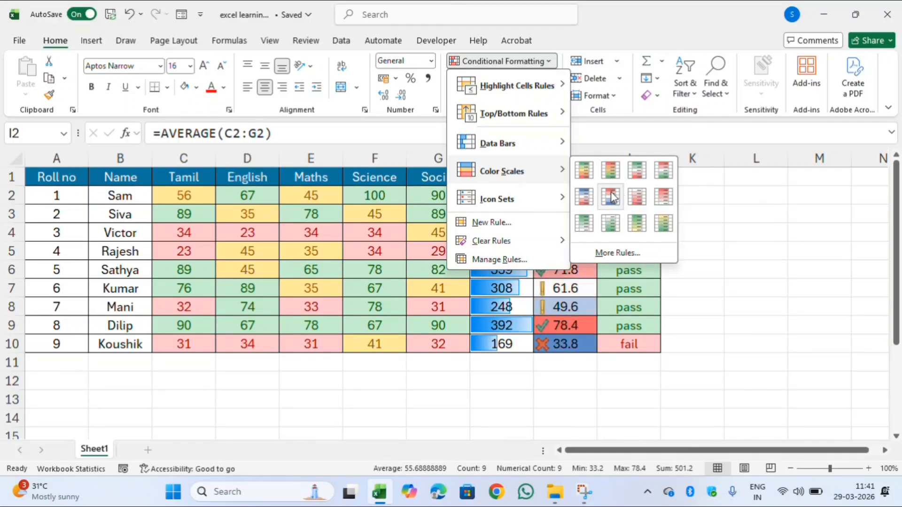
pyautogui.click(586, 175)
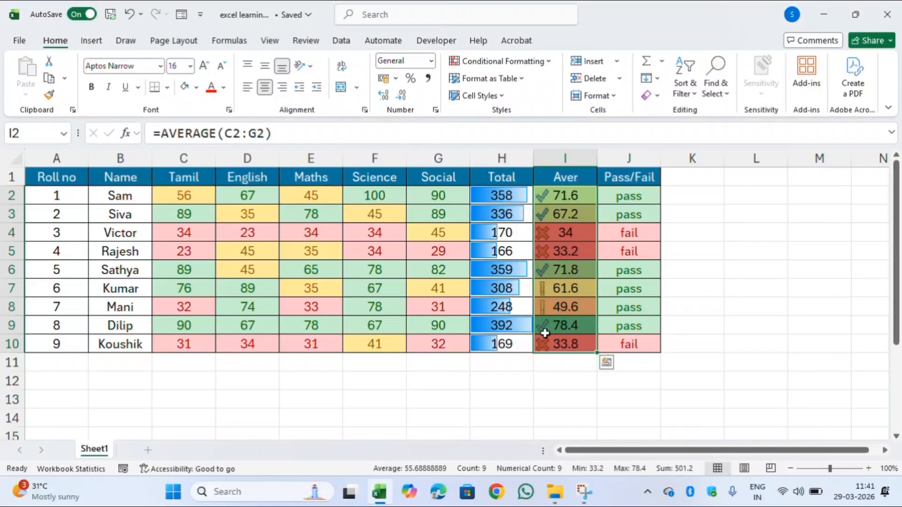
pyautogui.click(484, 388)
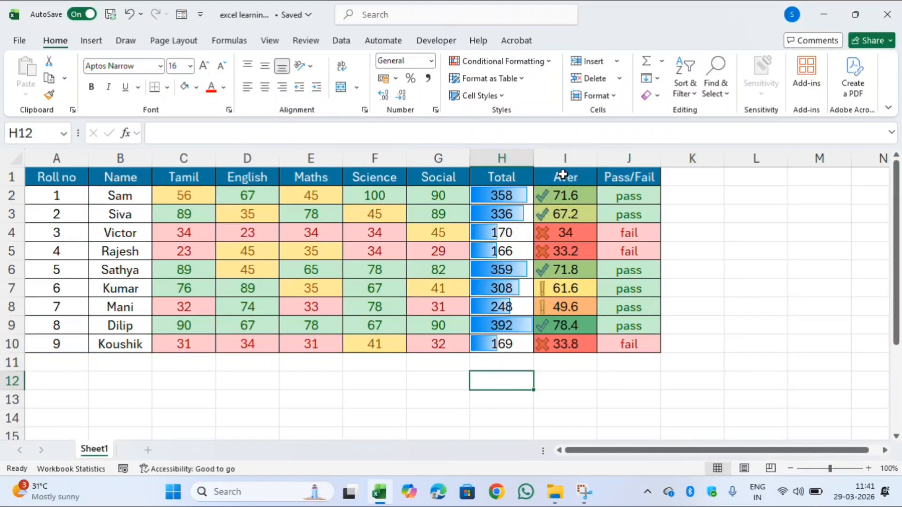
pyautogui.click(568, 194)
pyautogui.doubleClick(567, 195)
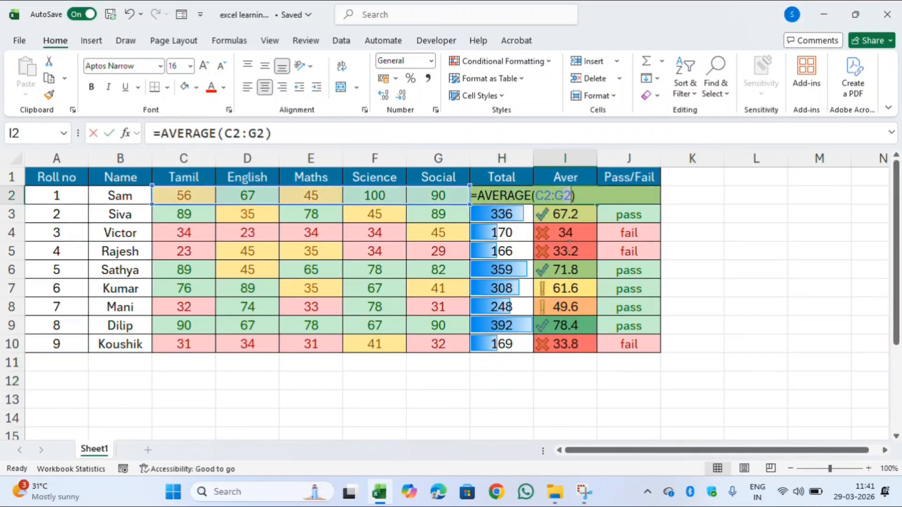
pyautogui.click(555, 396)
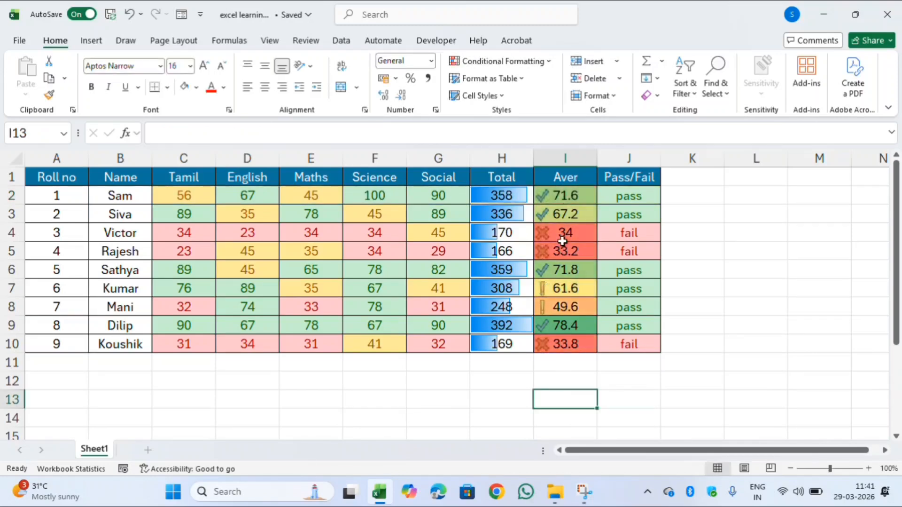
# Delete the Icon Set rule from the averages in I2:I10 through the Rules Manager, keeping the graded color scale, and deselect the range
pyautogui.moveTo(565, 197); pyautogui.dragTo(583, 345)
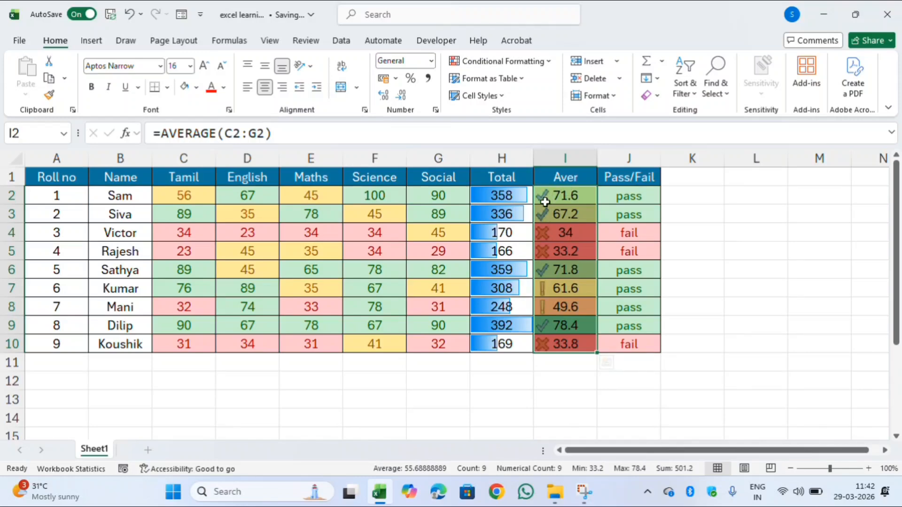
pyautogui.click(508, 66)
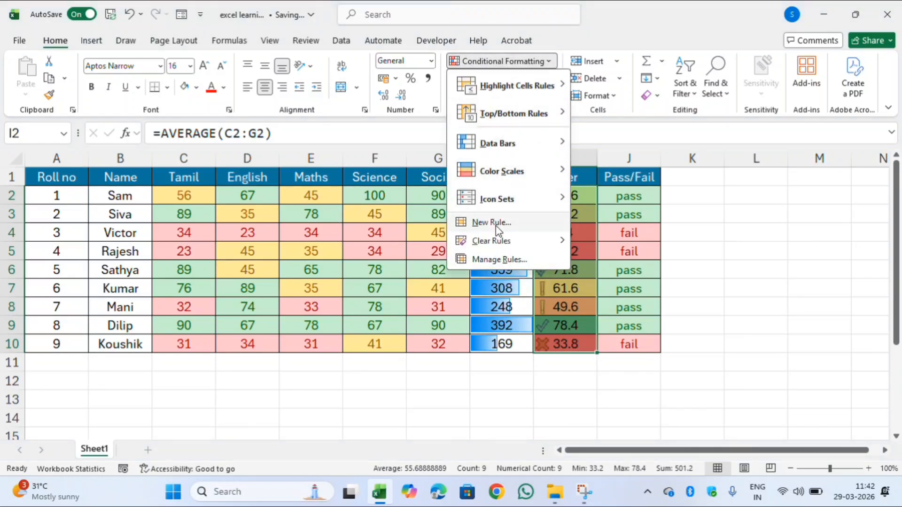
pyautogui.click(497, 259)
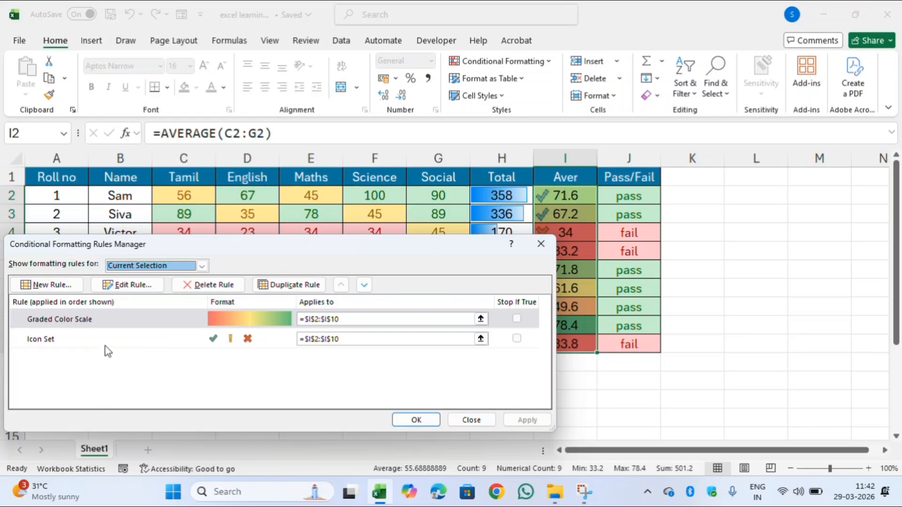
pyautogui.click(91, 341)
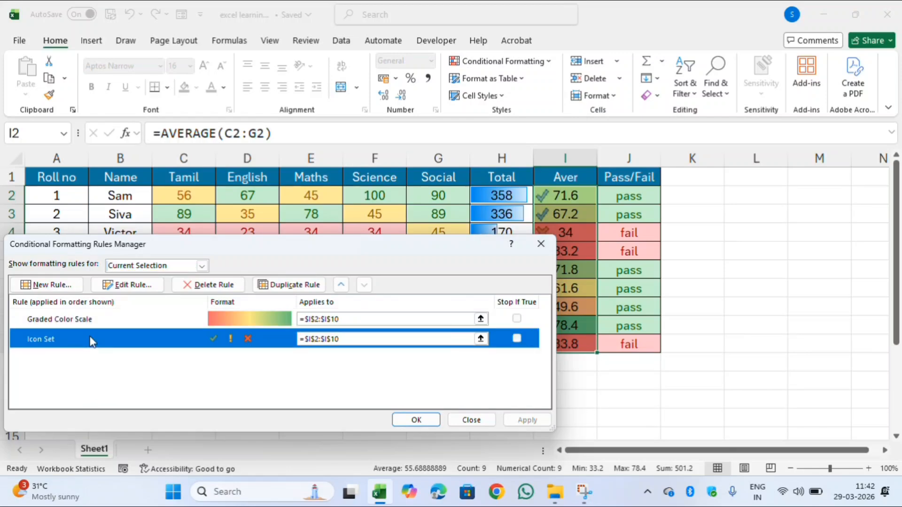
pyautogui.click(196, 286)
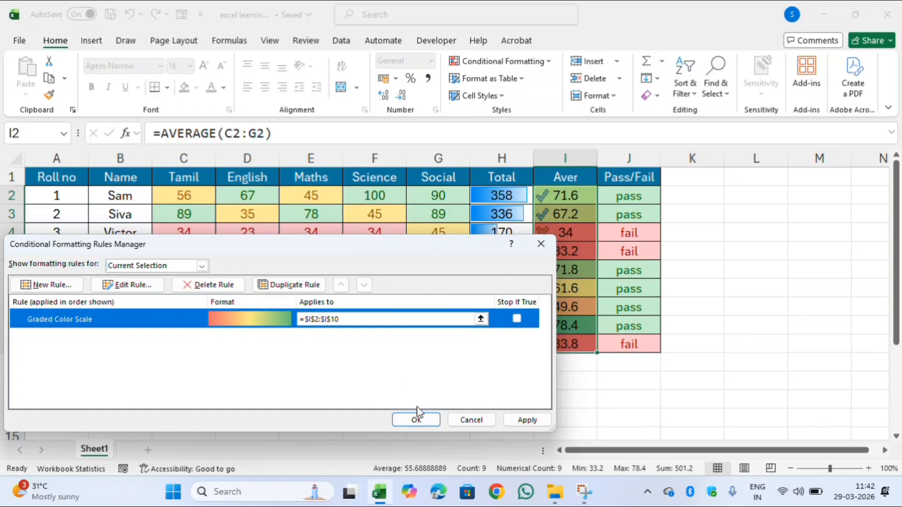
pyautogui.click(420, 419)
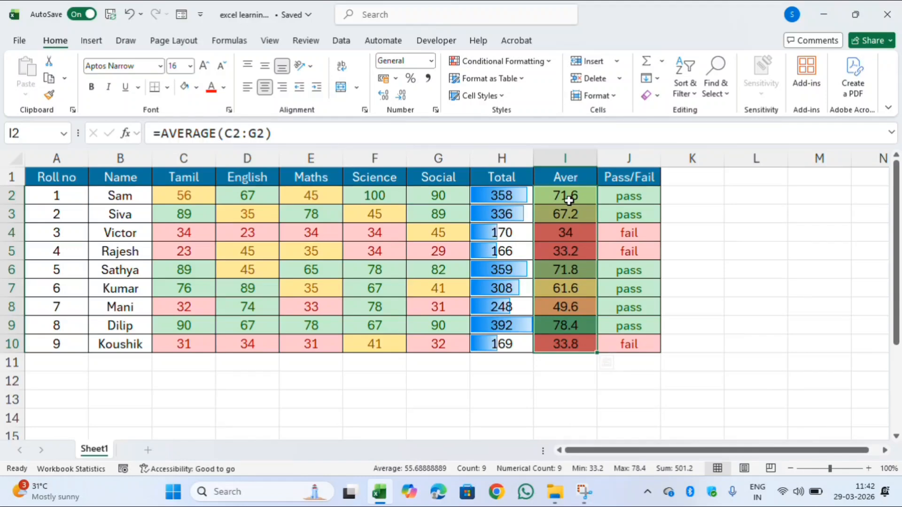
pyautogui.click(335, 196)
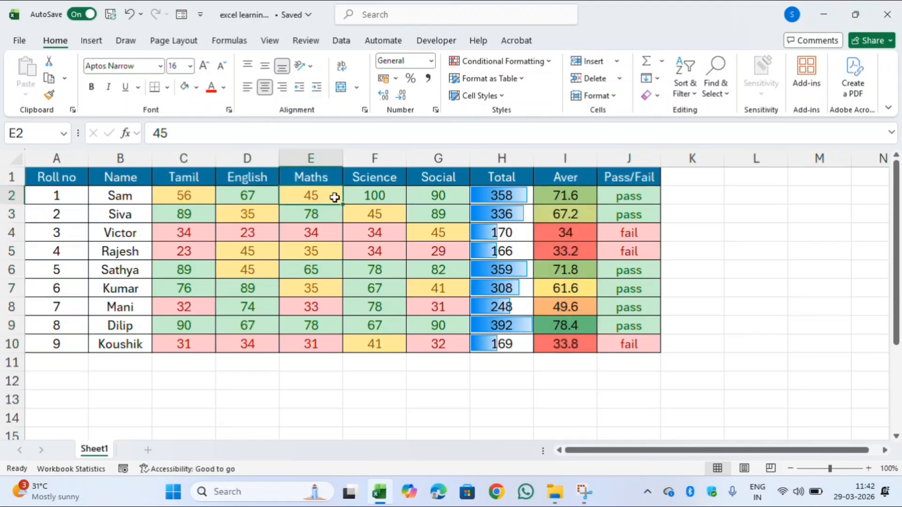
# Clear the conditional formatting rules from only the subject marks in C2:G10 and deselect the range
pyautogui.click(187, 206)
pyautogui.moveTo(191, 206); pyautogui.dragTo(417, 346)
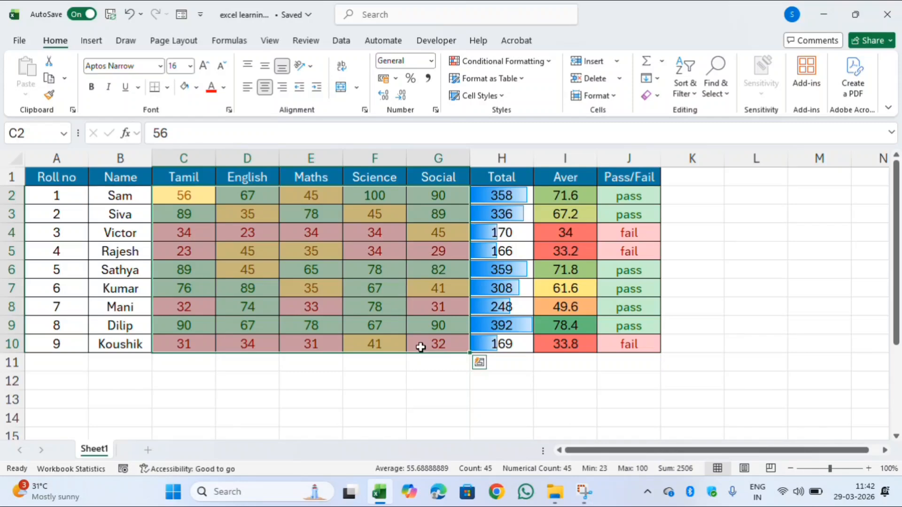
pyautogui.click(510, 66)
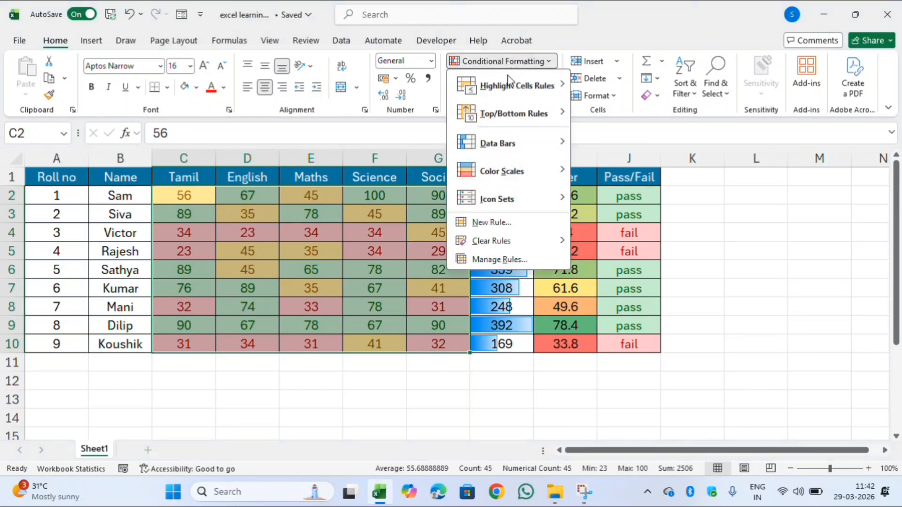
pyautogui.moveTo(500, 243)
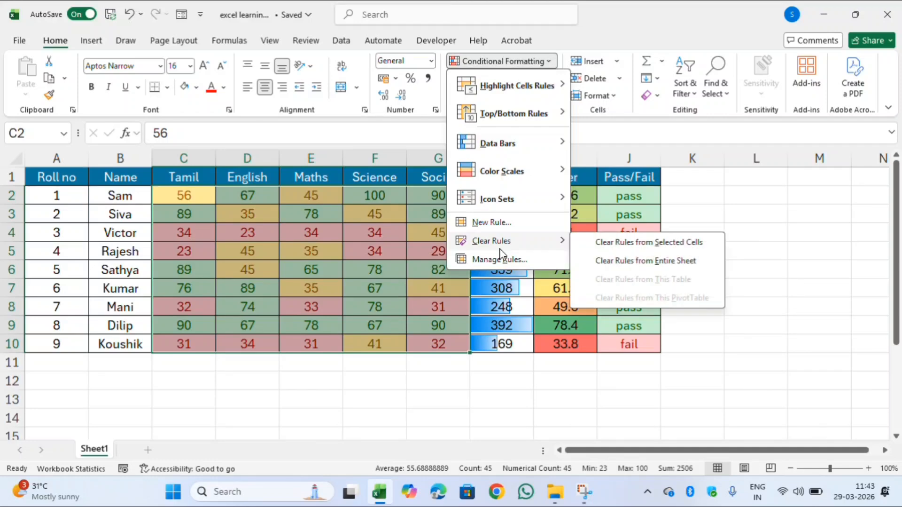
pyautogui.click(651, 242)
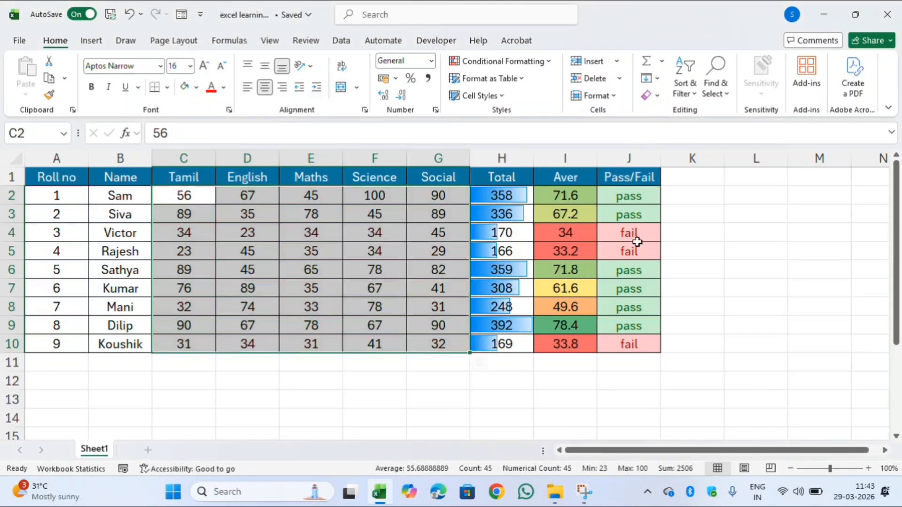
pyautogui.click(405, 288)
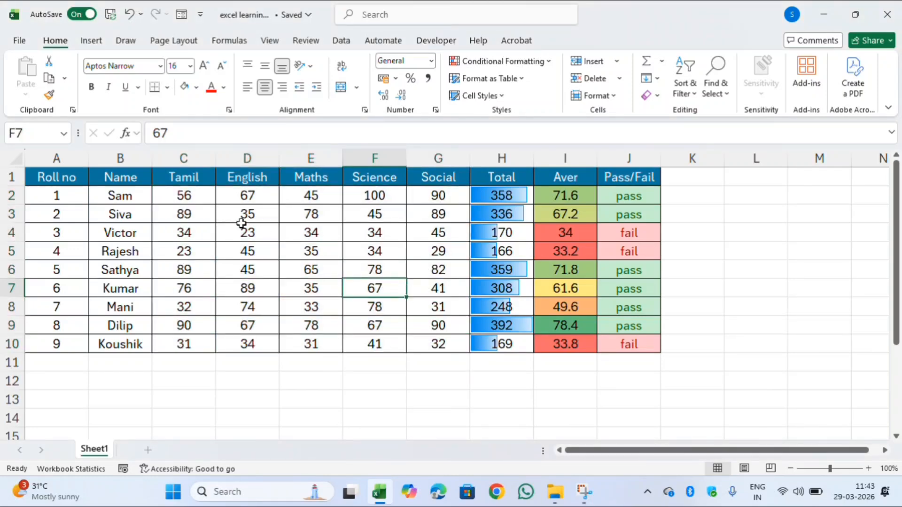
# Clear all remaining conditional formatting rules from the entire sheet and deselect the marks table
pyautogui.moveTo(165, 193); pyautogui.dragTo(618, 341)
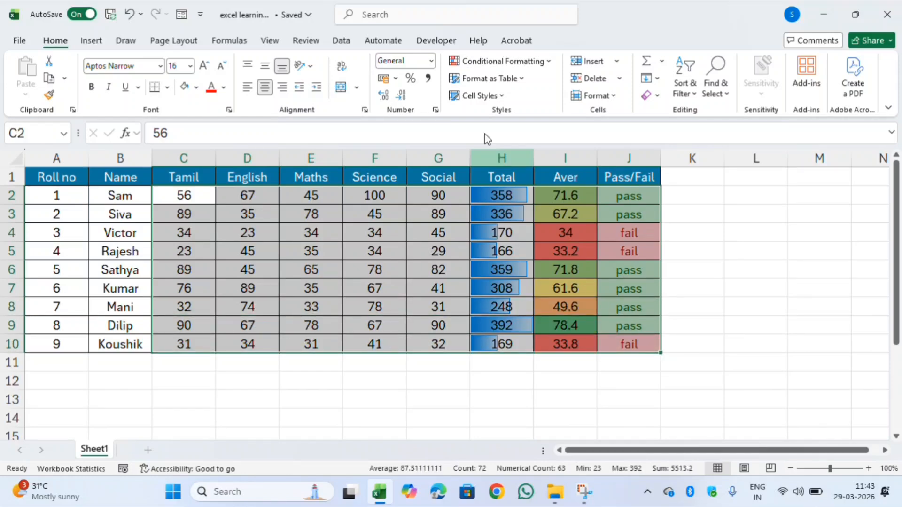
pyautogui.click(481, 63)
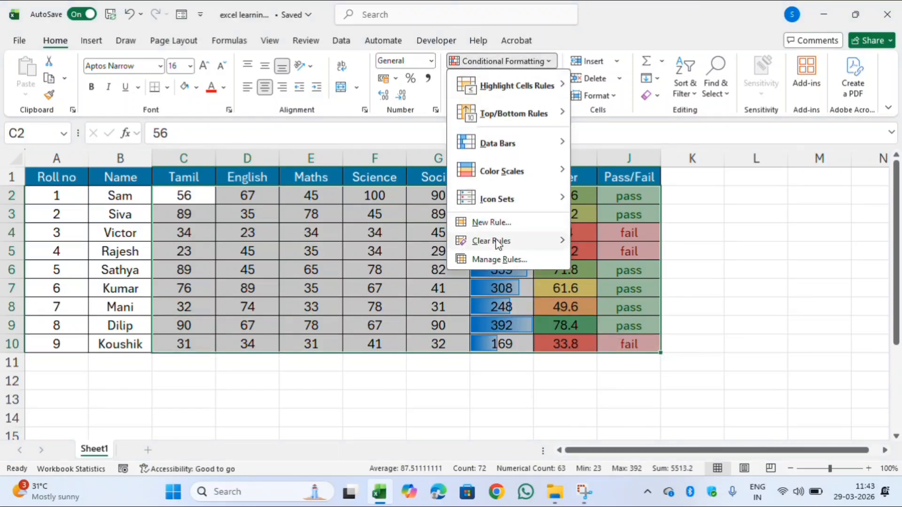
pyautogui.moveTo(497, 242)
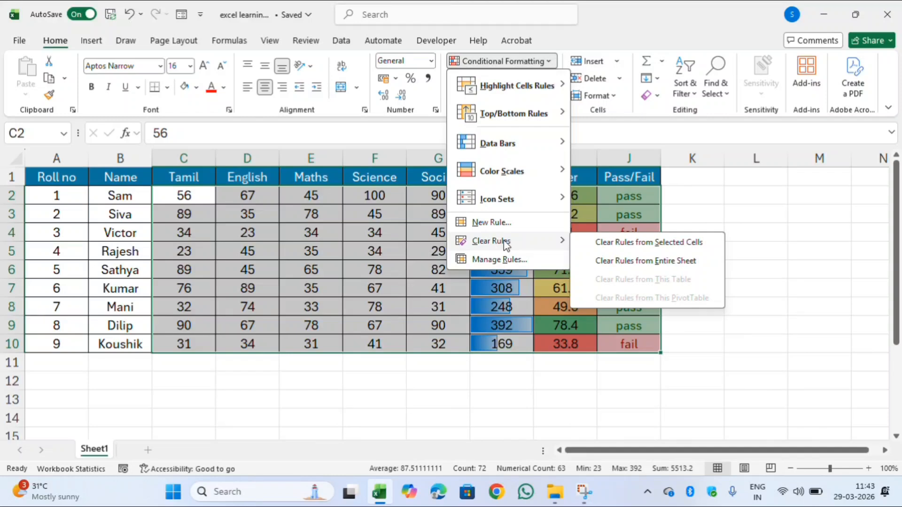
pyautogui.click(608, 261)
pyautogui.click(506, 378)
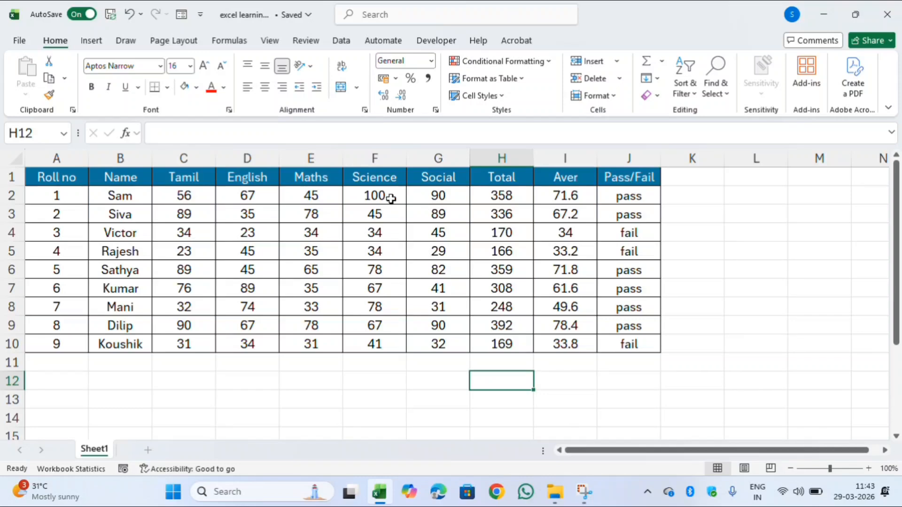
pyautogui.click(294, 196)
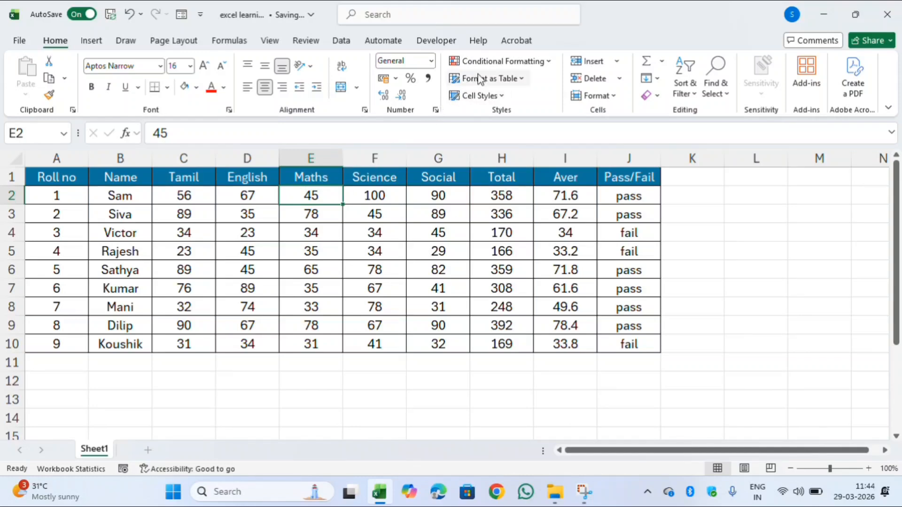
pyautogui.click(508, 63)
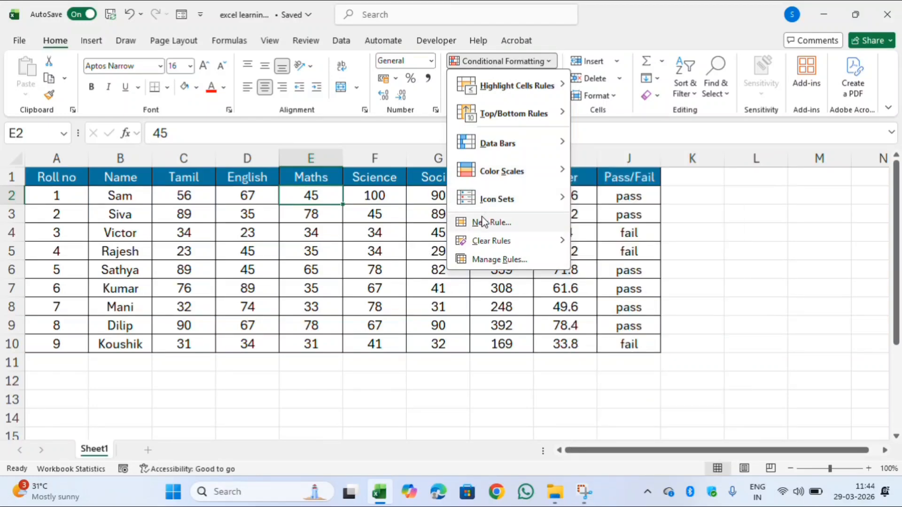
pyautogui.press('Escape')
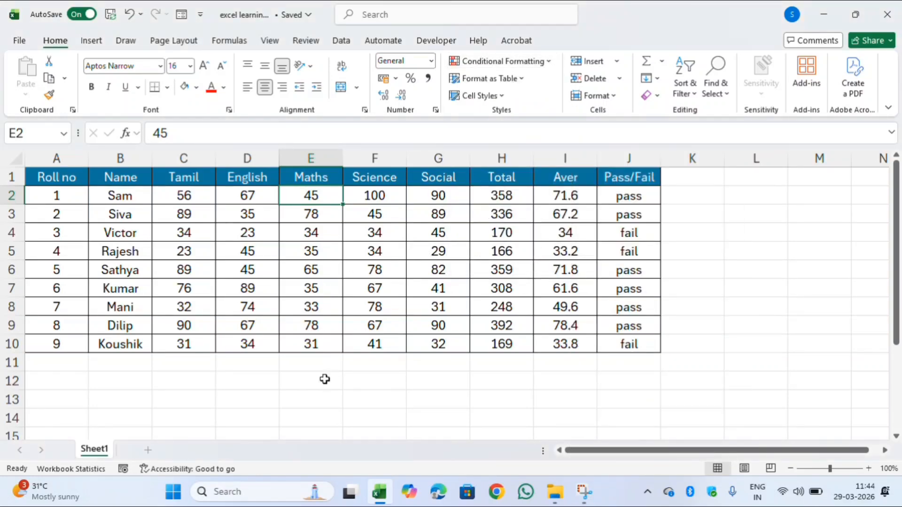